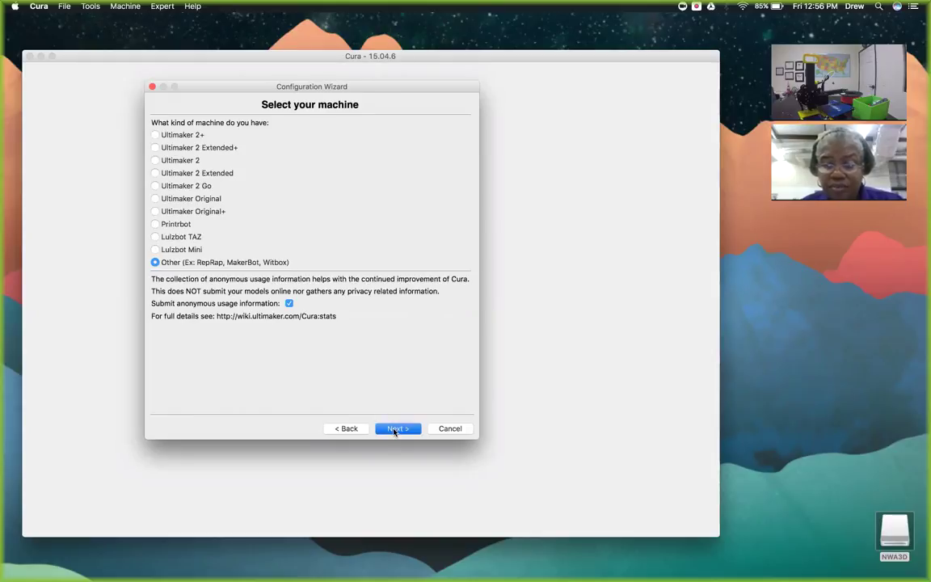
Step: Complete the configuration wizard for an Other machine using the predefined Mendel profile
left_click(394, 431)
left_click(172, 263)
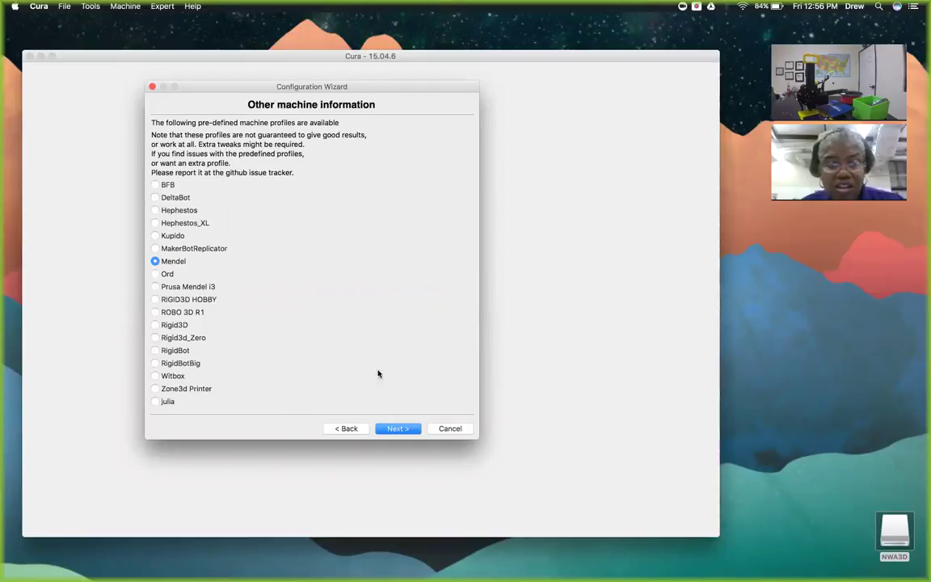
left_click(410, 429)
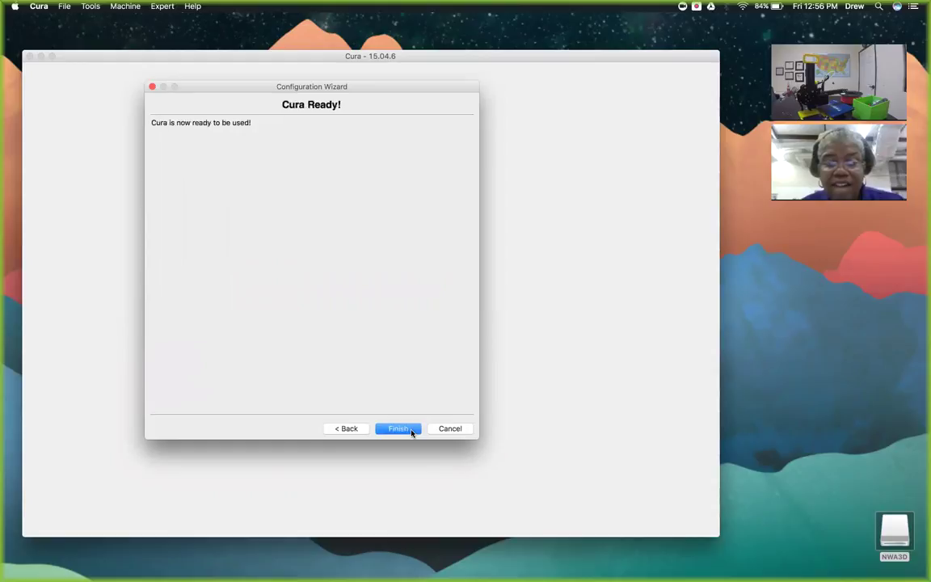
left_click(399, 429)
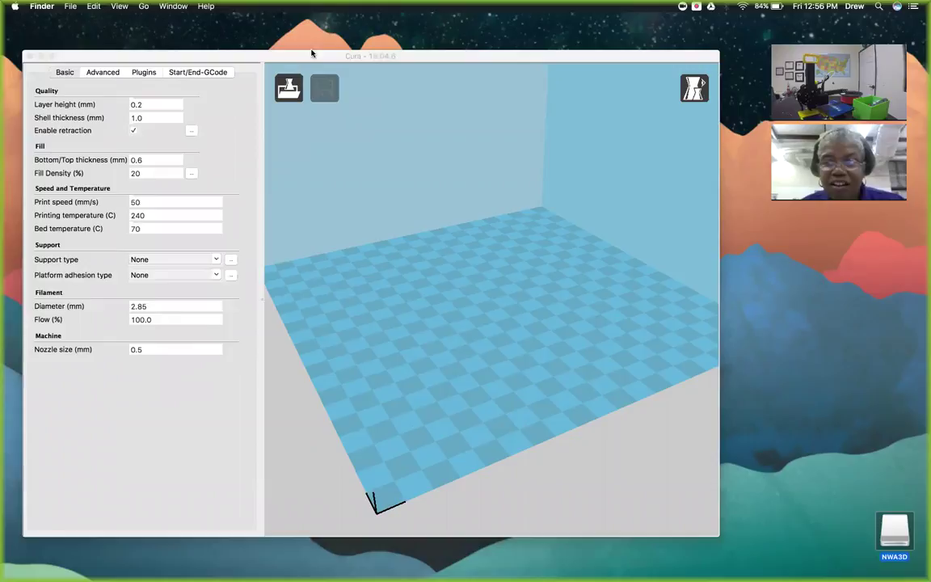
left_click_drag(312, 55, 330, 74)
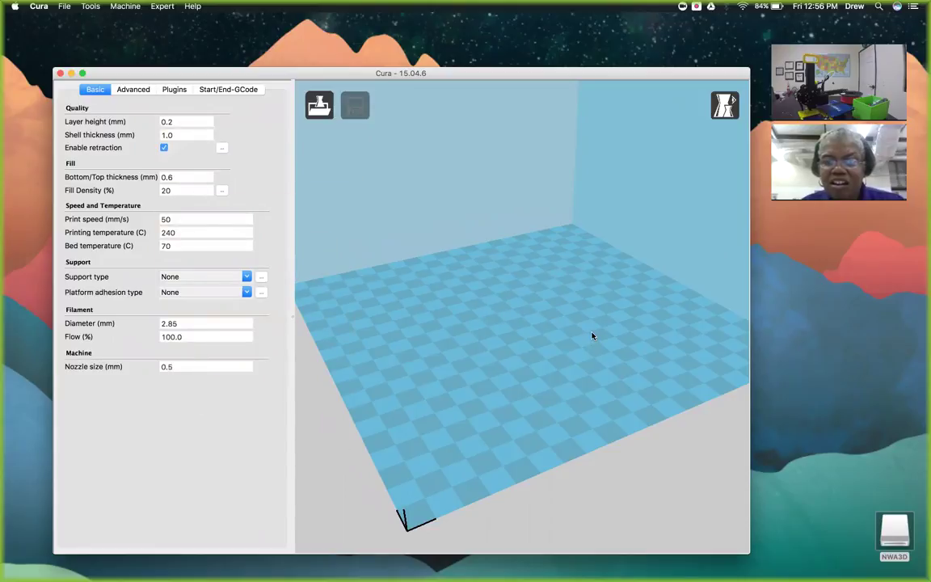
Step: Set the shell thickness to 0.8 mm and the nozzle size to 0.4 mm
left_click(195, 122)
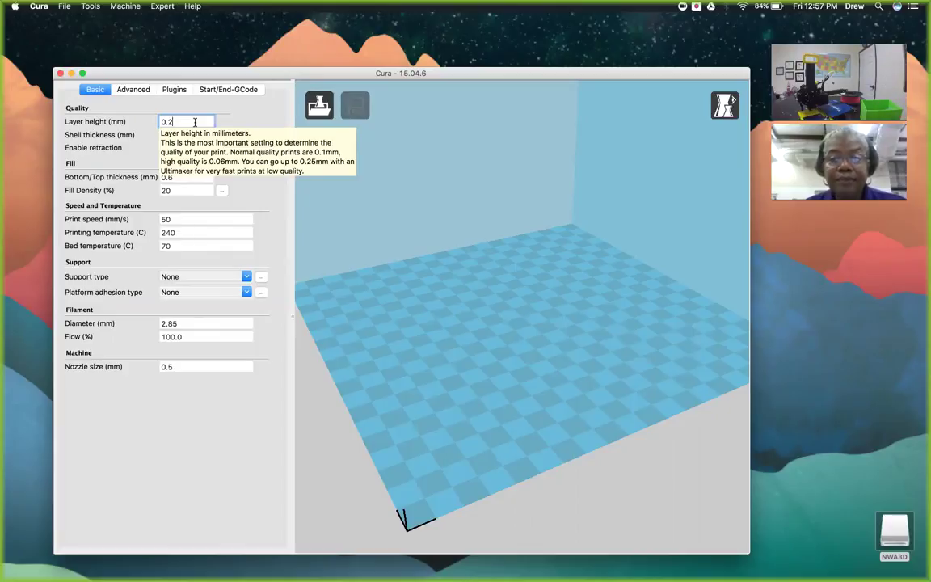
mouse_move(191, 135)
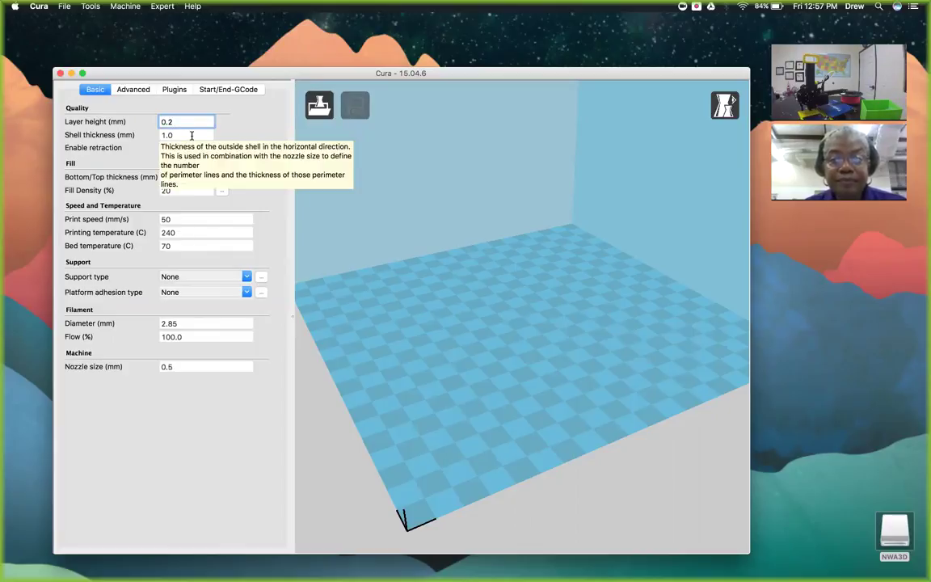
key("Tab")
type("0.8")
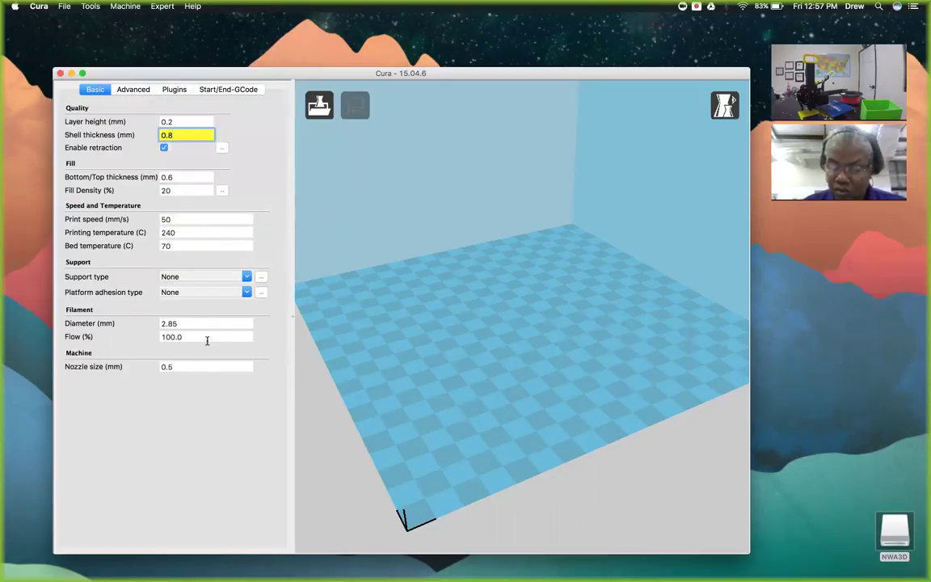
left_click(204, 366)
key("BackSpace")
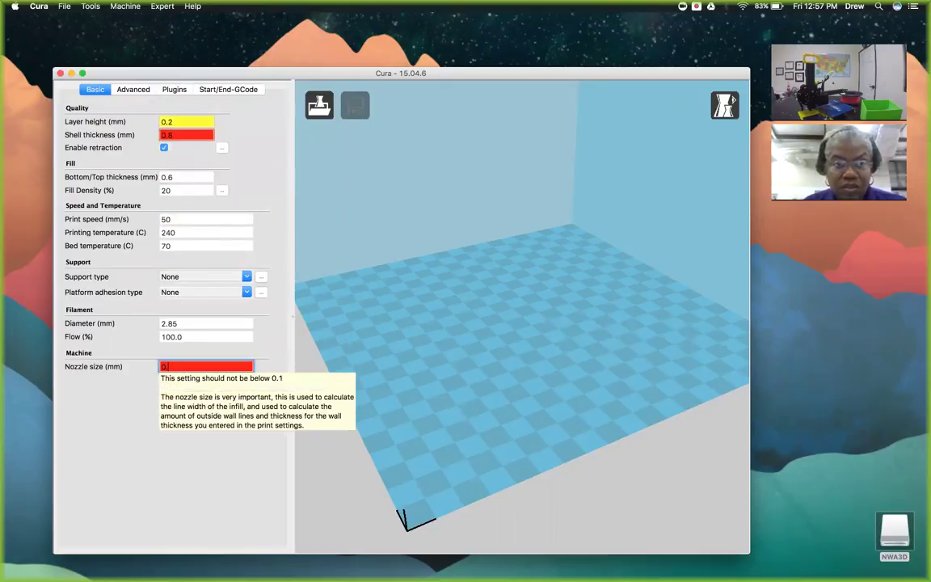
type("4")
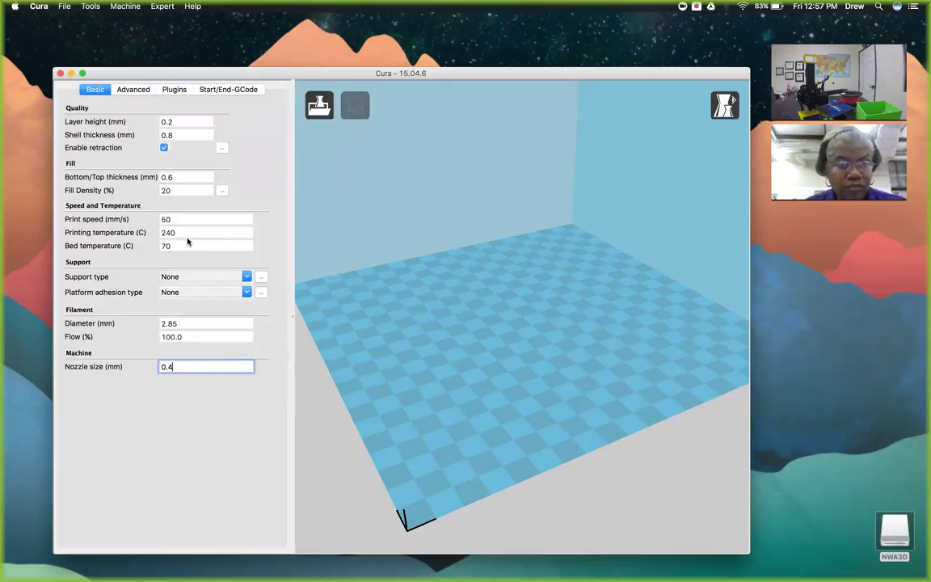
Step: Set the bottom/top thickness of the fill to 0.8 mm
left_click(192, 176)
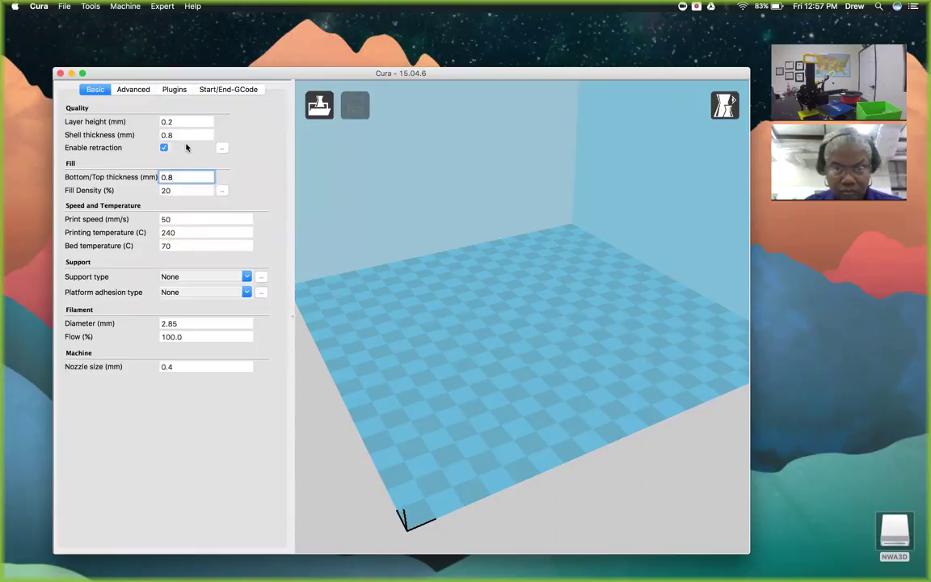
left_click(188, 192)
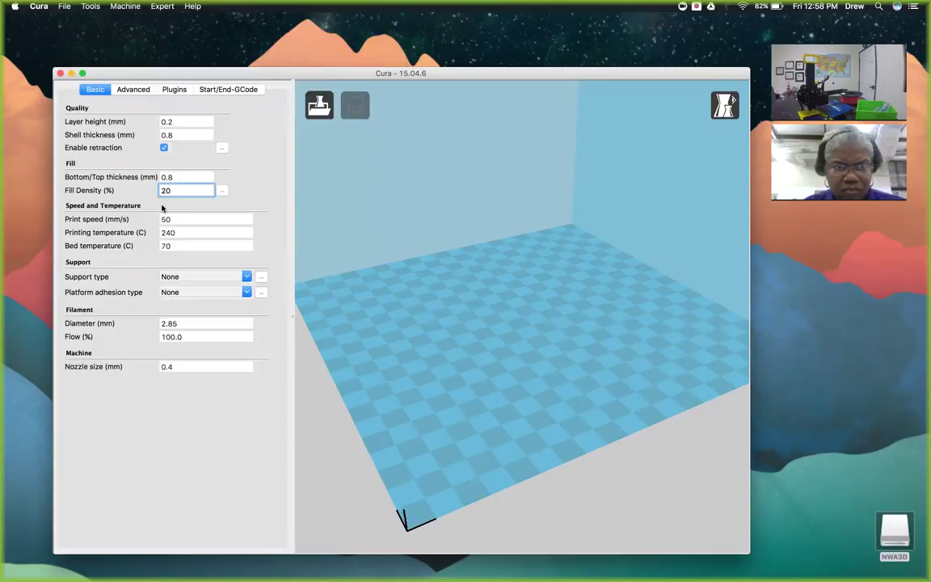
left_click(183, 219)
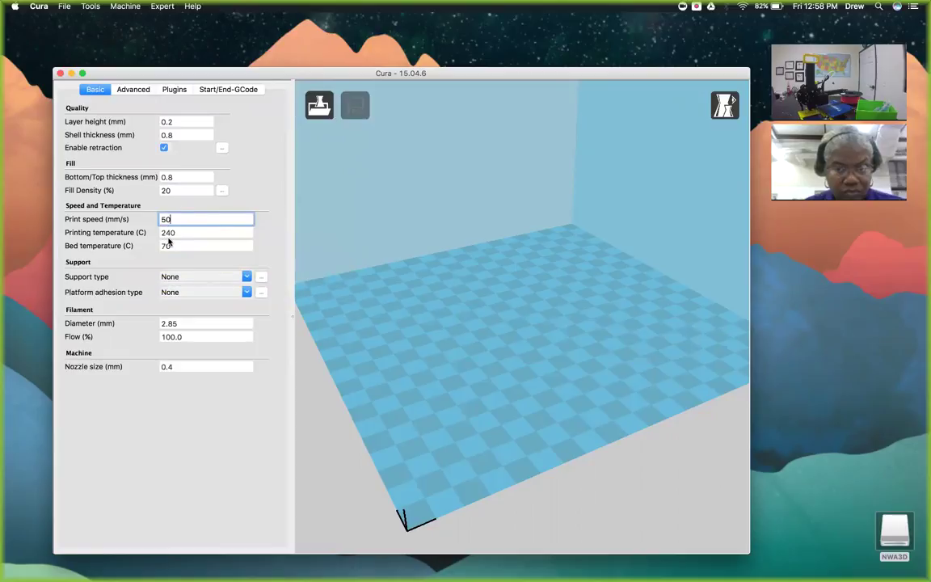
Step: Set the printing temperature to 220 °C and the bed temperature to 0 °C
left_click(168, 232)
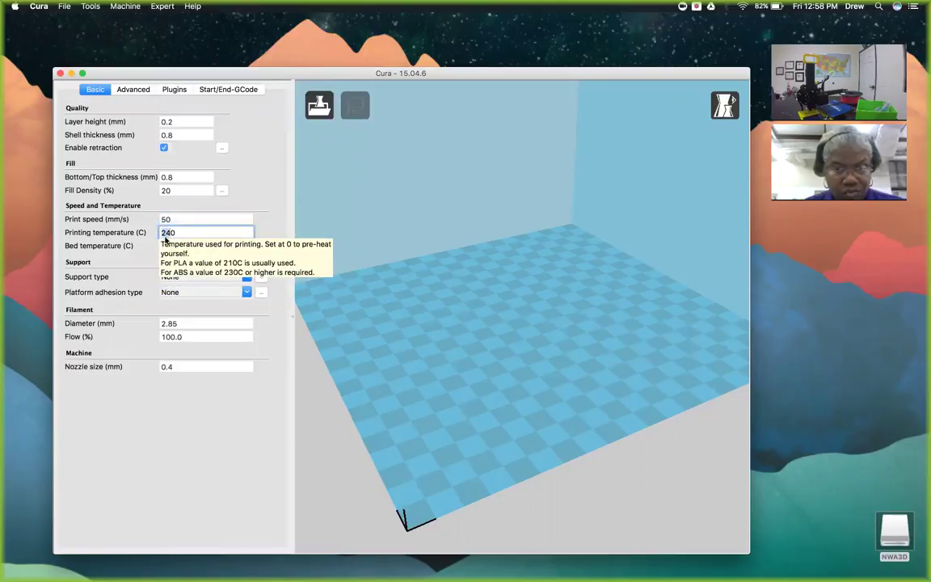
key("BackSpace")
key("BackSpace")
type("20")
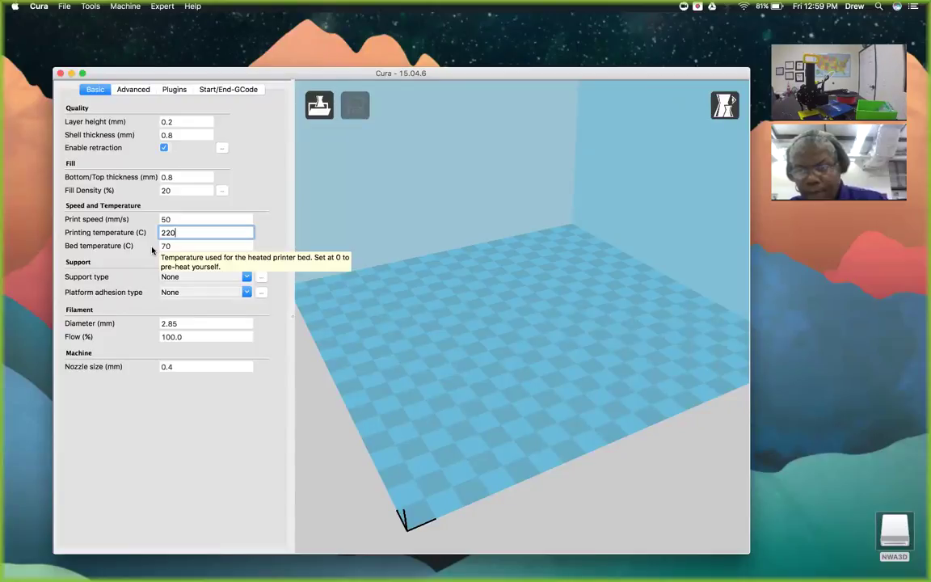
key("Tab")
type("0")
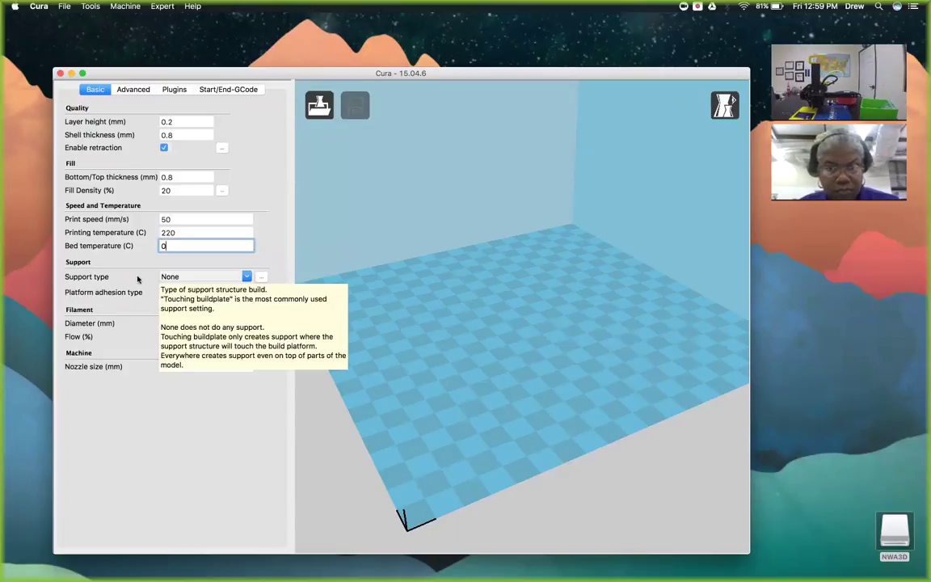
Step: Choose Everywhere as the support type and set the filament diameter to 1.75 mm
left_click(246, 277)
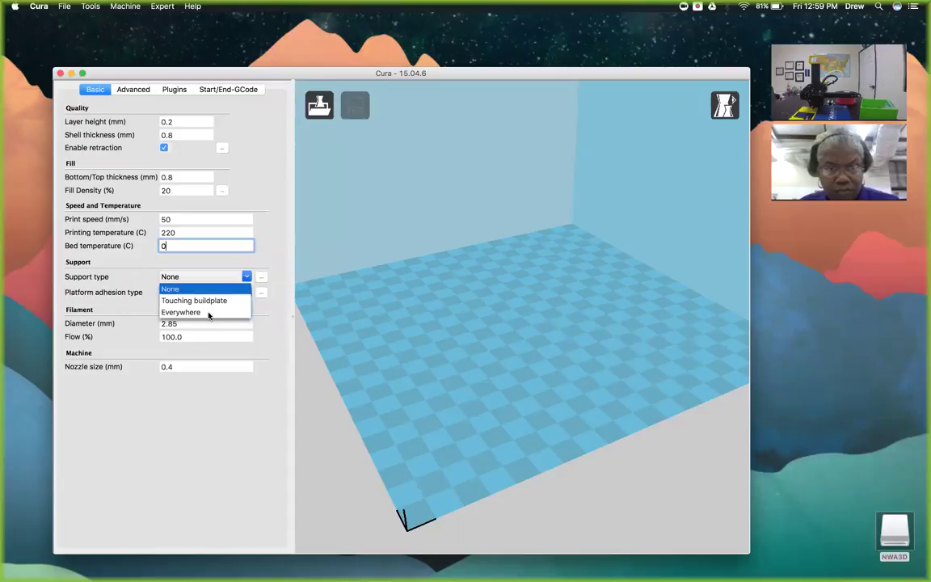
left_click(208, 313)
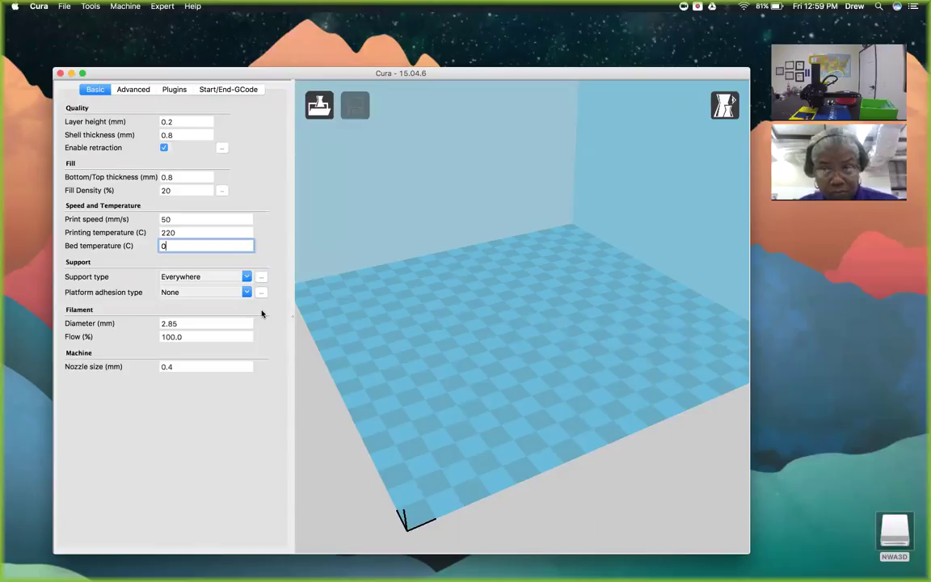
left_click(162, 323)
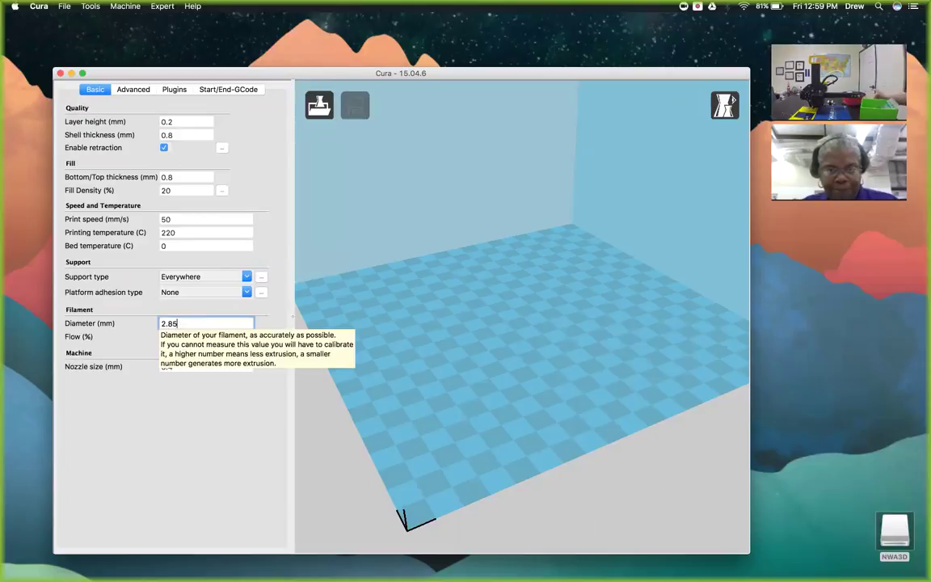
key("BackSpace")
key("BackSpace")
key("BackSpace")
key("BackSpace")
type("1.75")
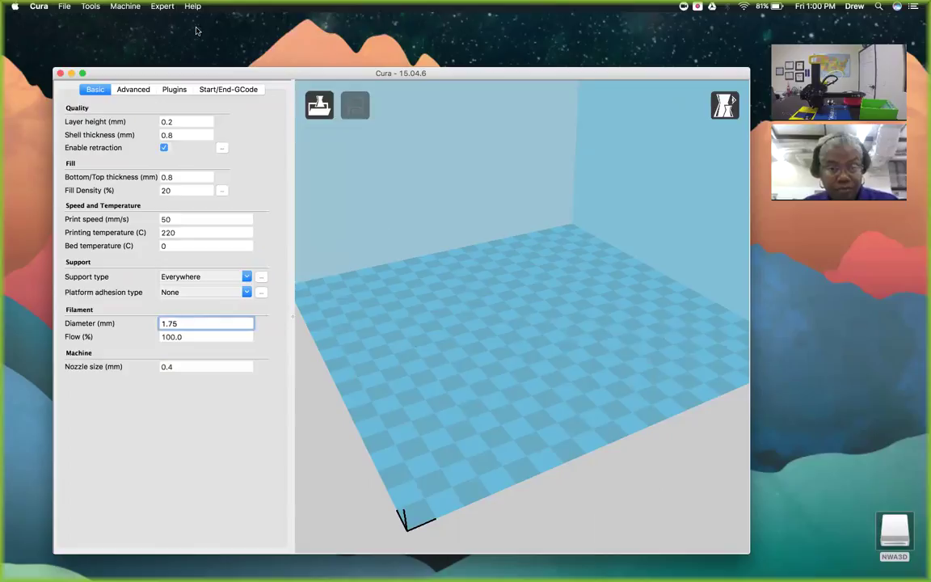
Step: Set the current machine's maximum width to 125 mm and maximum depth to 150 mm in the machine settings
left_click(113, 5)
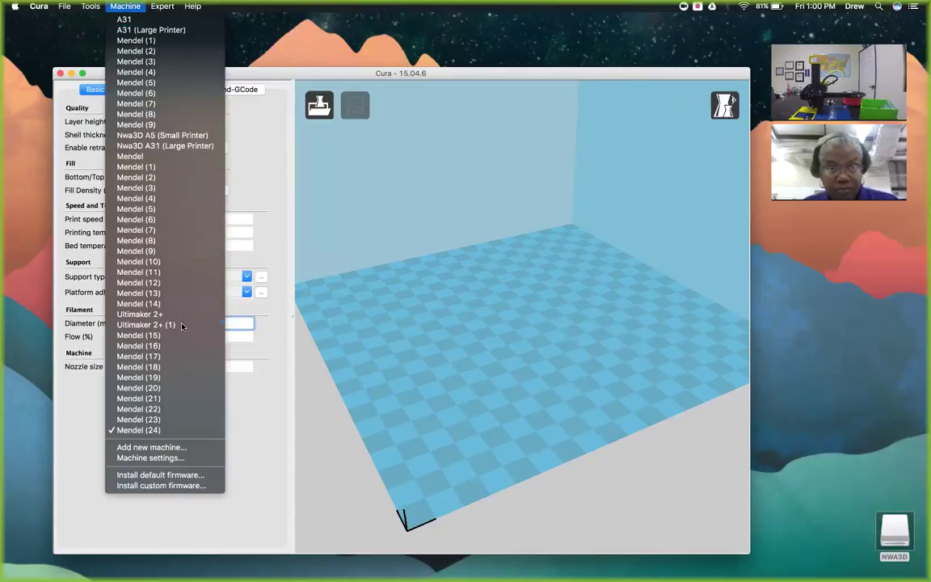
left_click(185, 458)
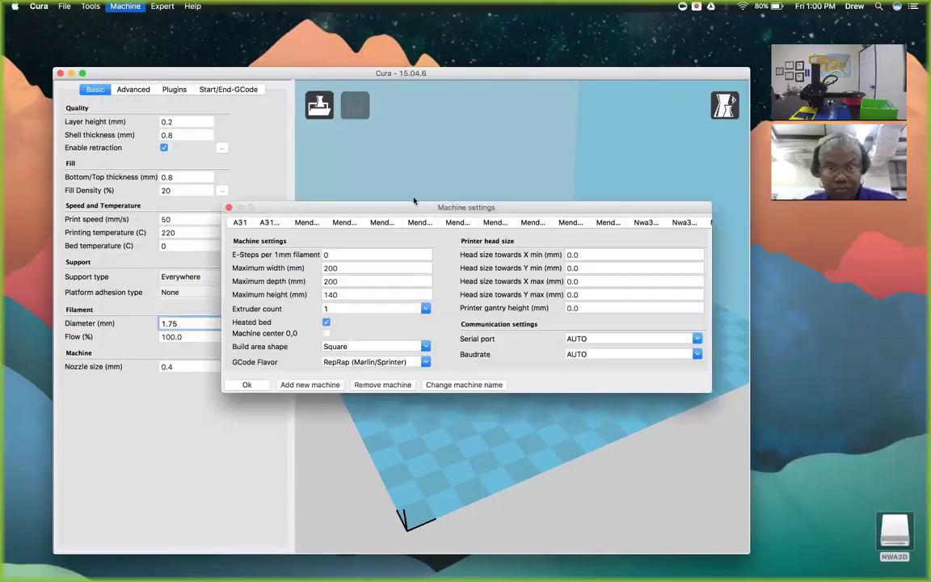
left_click_drag(386, 209, 443, 181)
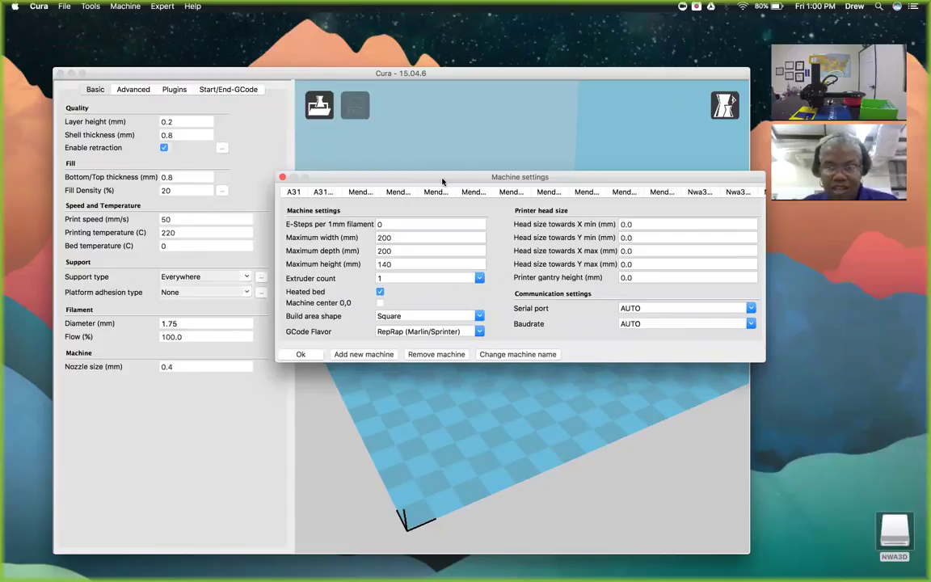
left_click(125, 6)
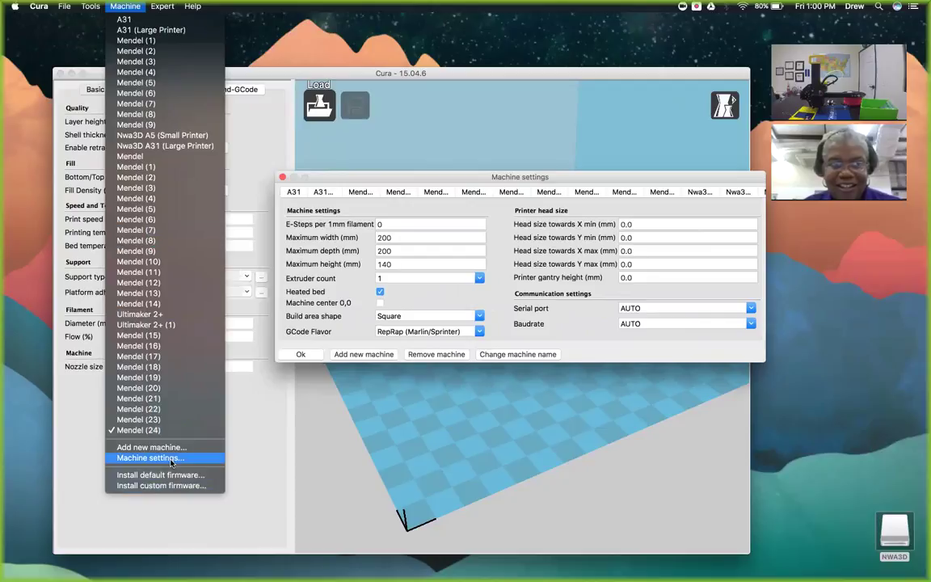
left_click(499, 299)
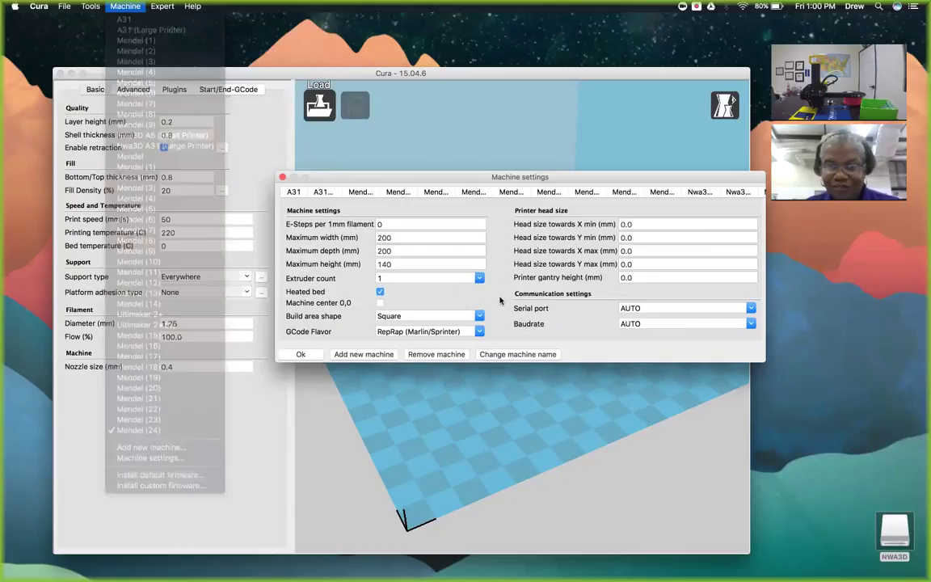
left_click_drag(404, 237, 373, 240)
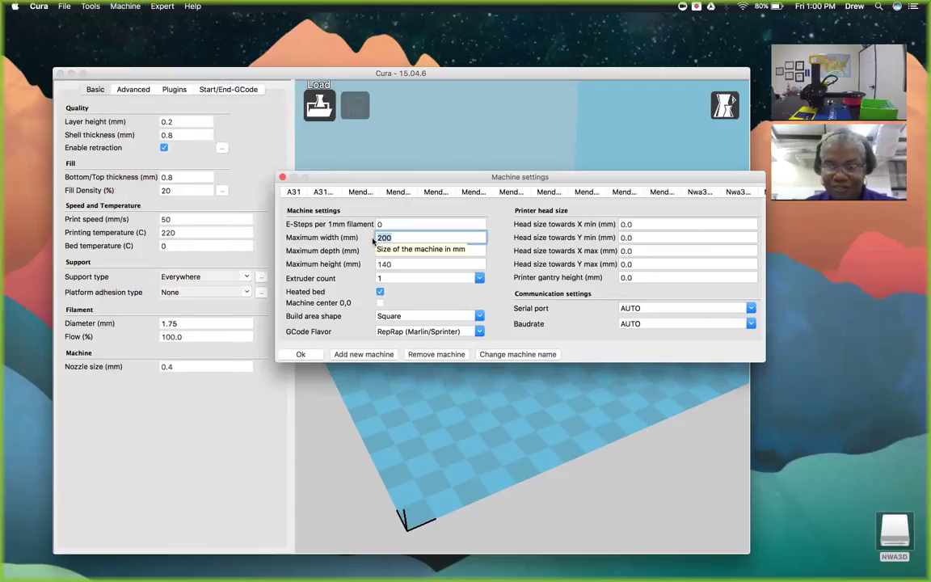
type("125")
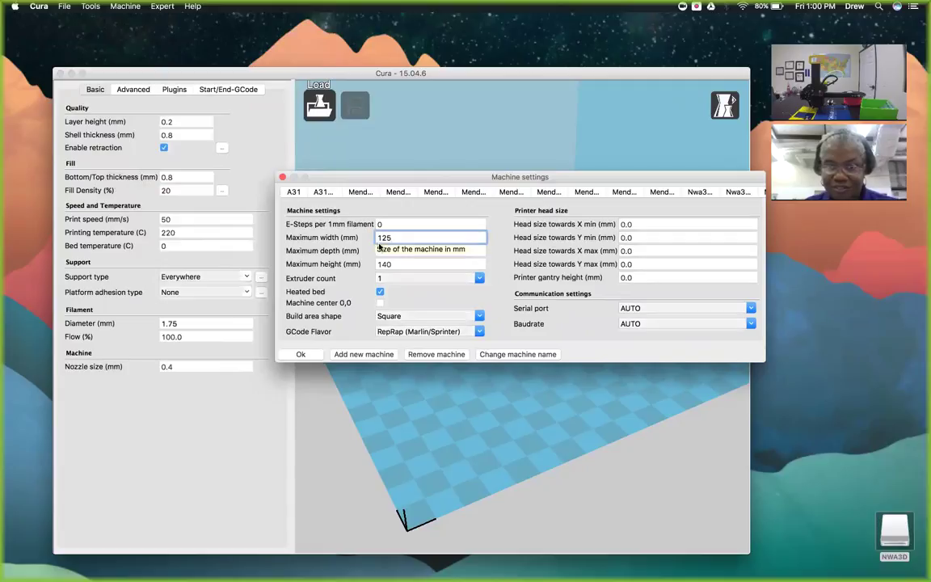
left_click(395, 251)
key("BackSpace")
key("BackSpace")
key("BackSpace")
type("150")
Step: Set the machine's maximum height to 100 mm, disable its heated bed and accept the machine settings
left_click(409, 264)
key("BackSpace")
key("BackSpace")
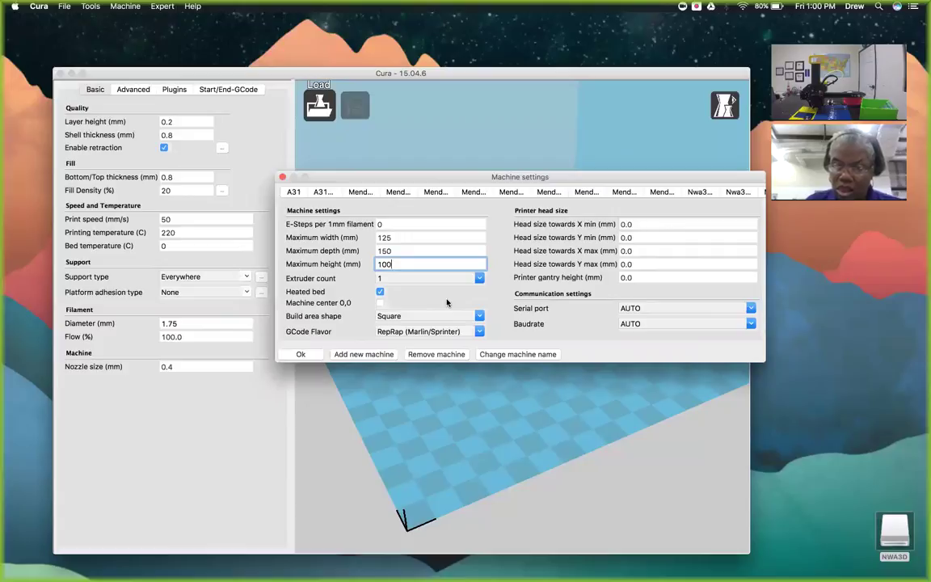
left_click(380, 292)
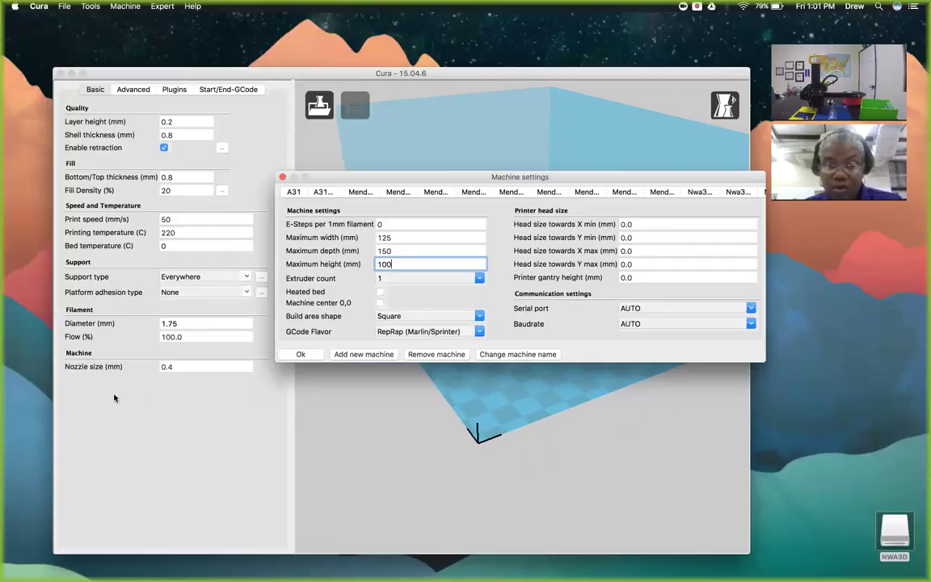
left_click(310, 359)
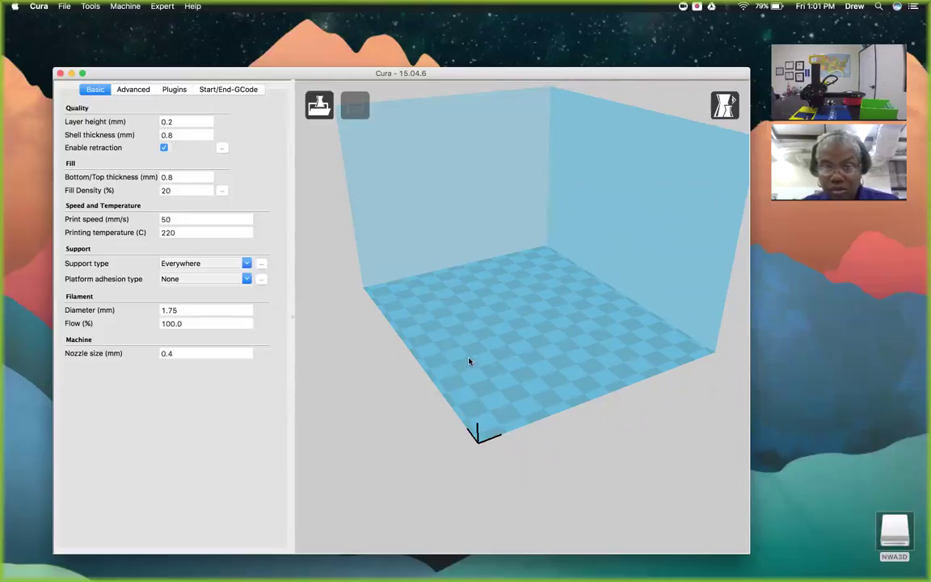
left_click(319, 115)
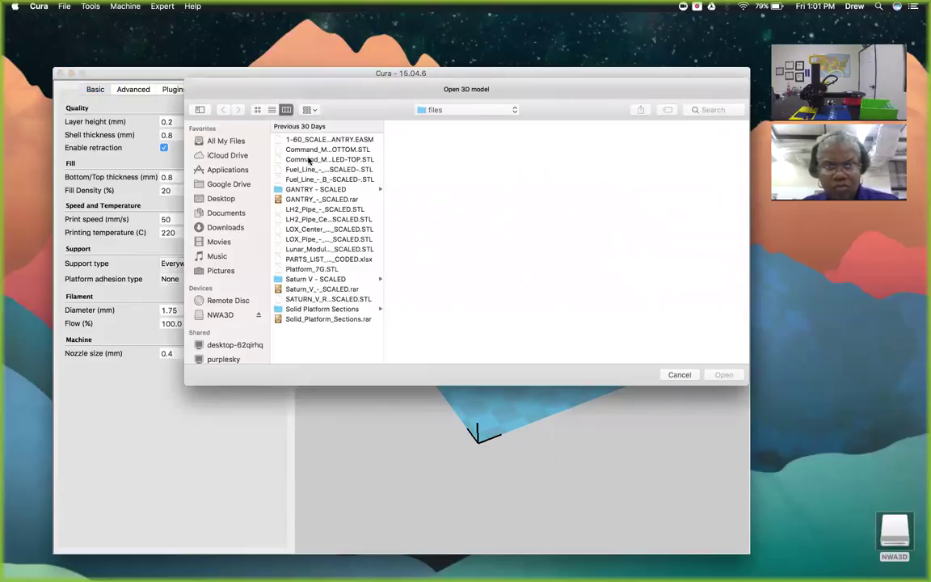
left_click(331, 141)
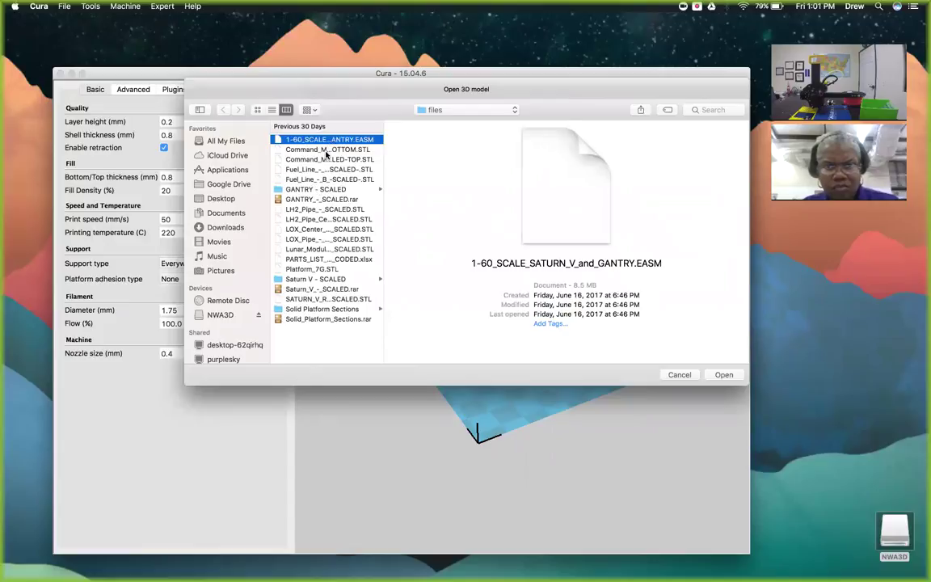
left_click(337, 151)
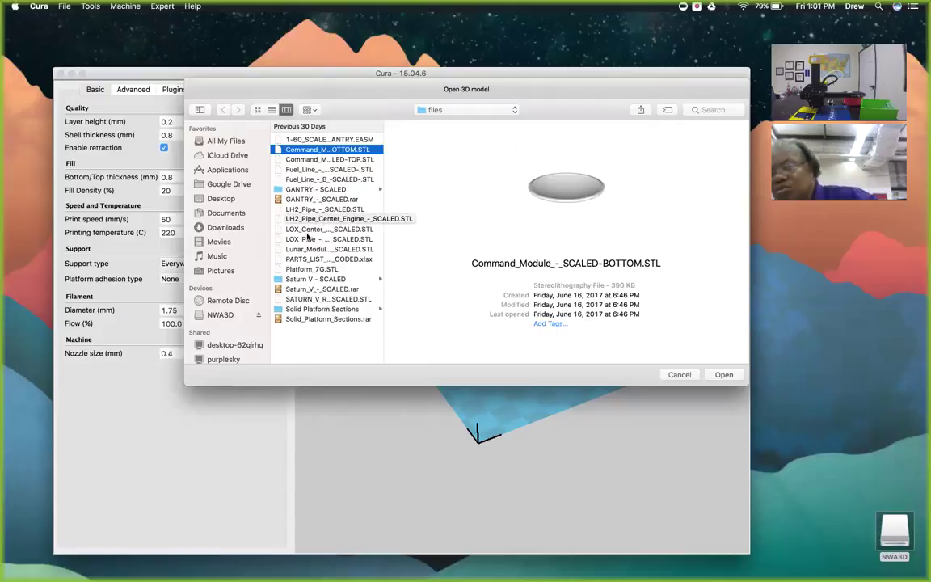
left_click(678, 375)
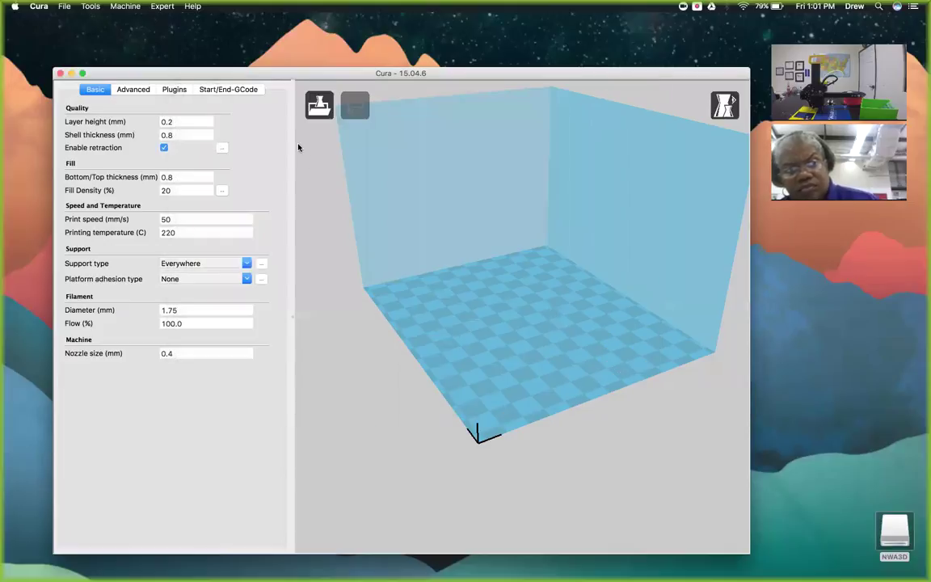
Step: Load the model Fuel_Line_-_A_-_SCALED-.STL from the files folder onto the build platform
left_click(321, 106)
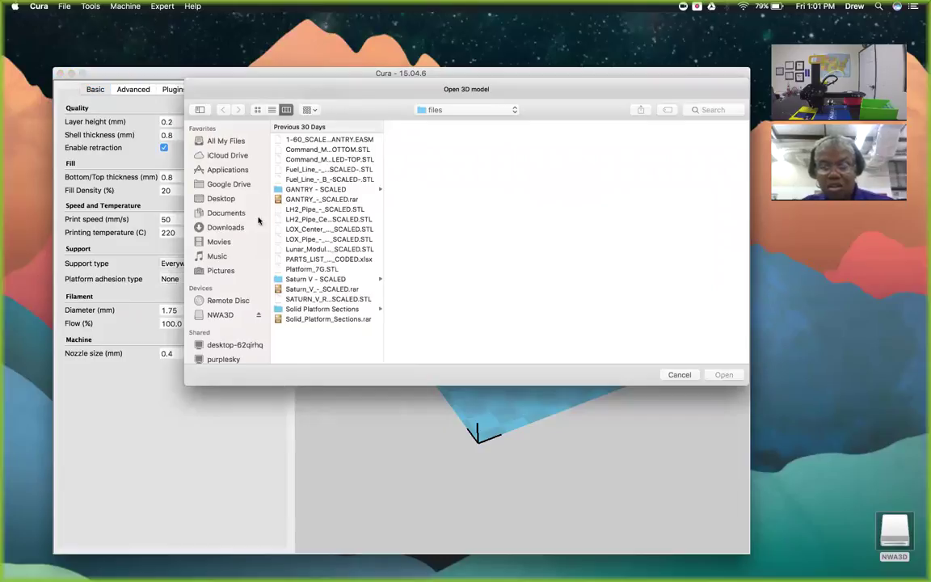
left_click(231, 316)
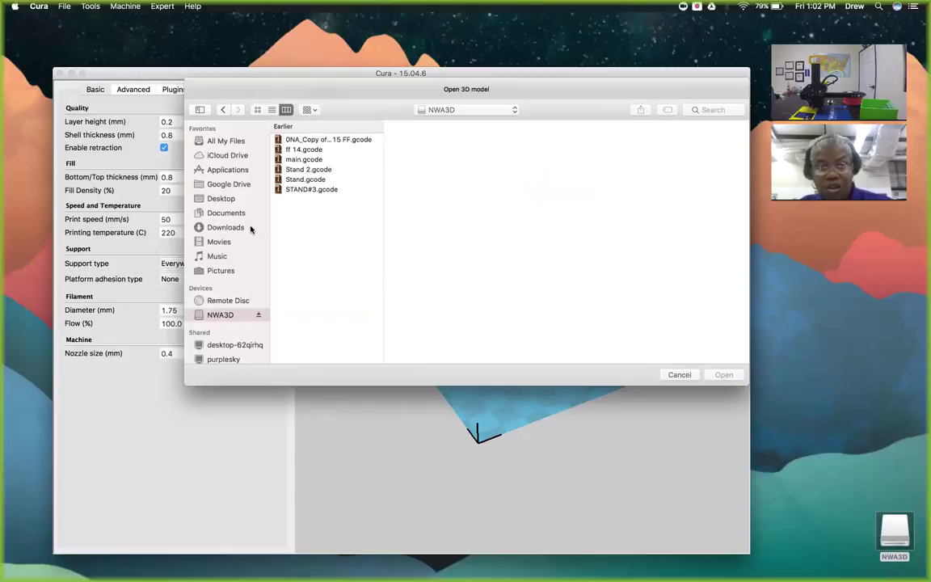
left_click(223, 112)
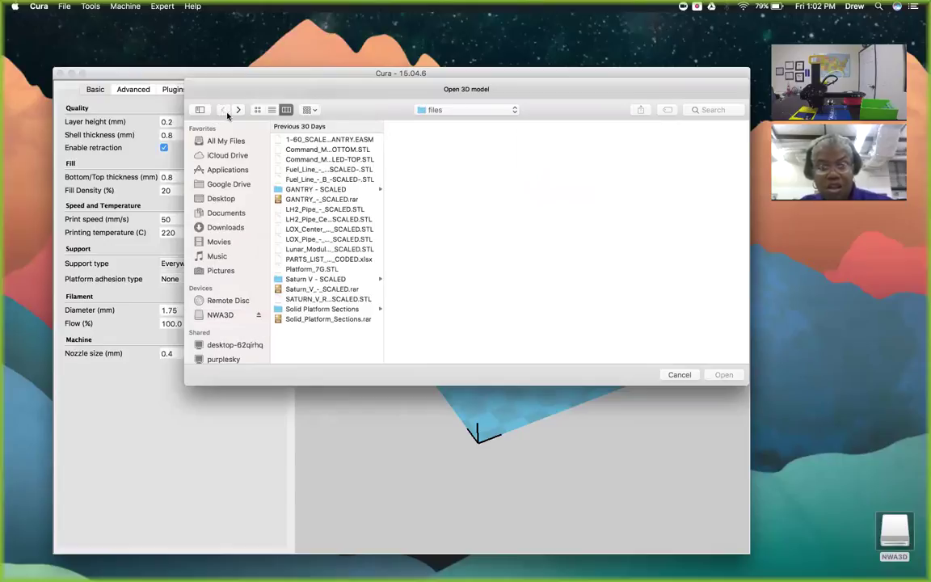
left_click(333, 169)
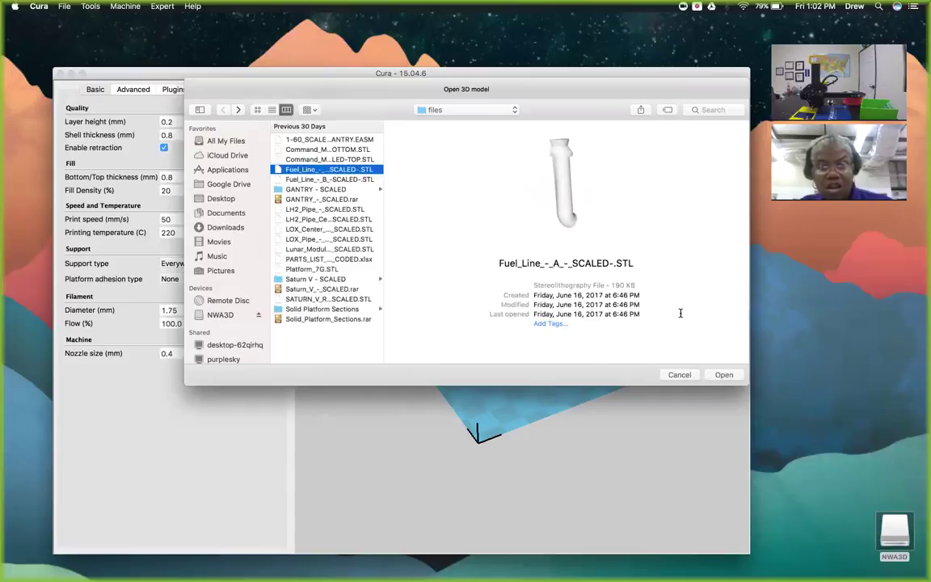
left_click(735, 376)
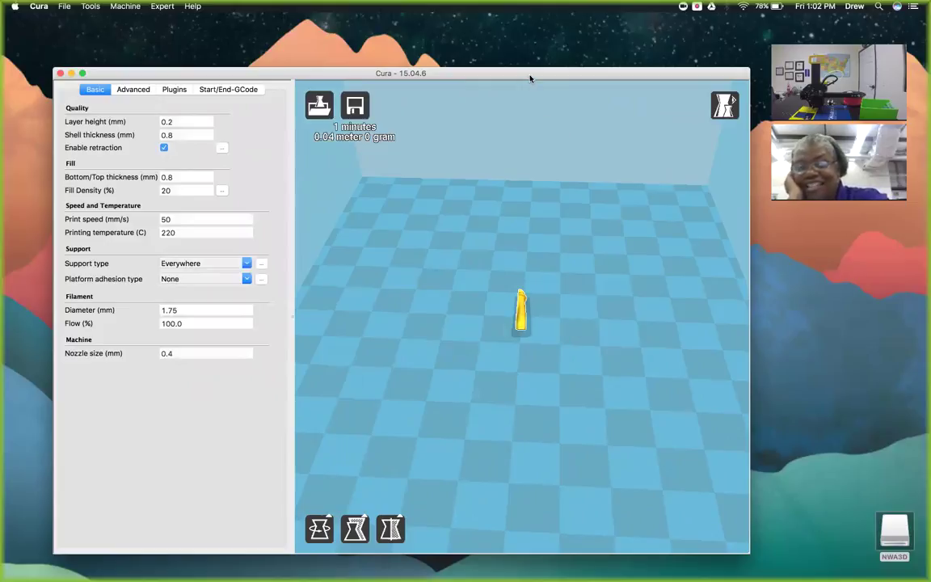
left_click_drag(530, 77, 534, 73)
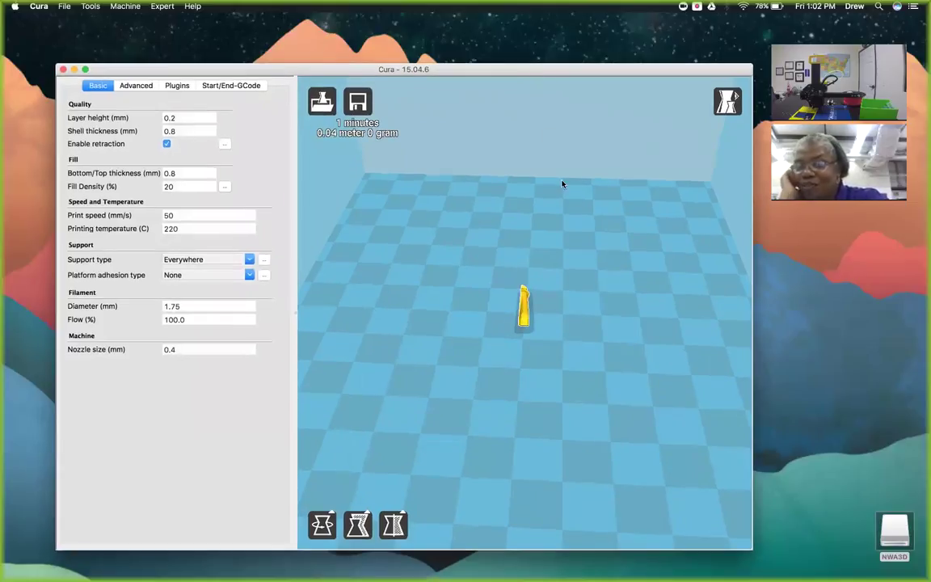
left_click(323, 105)
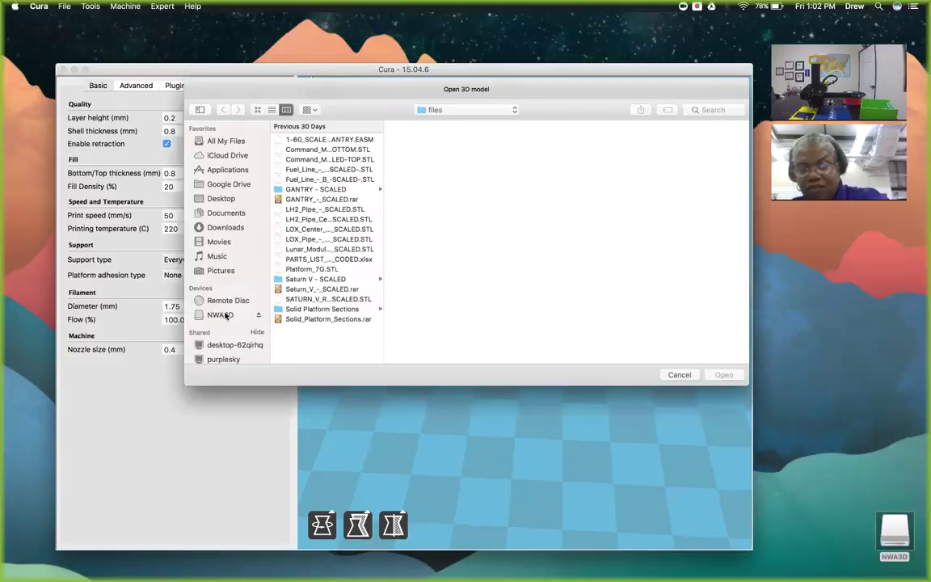
left_click(226, 317)
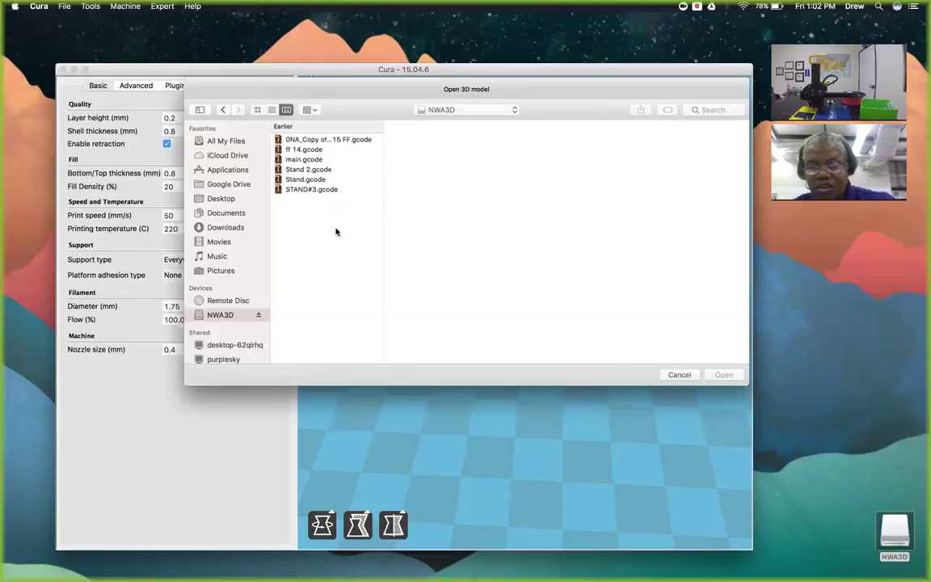
left_click(681, 375)
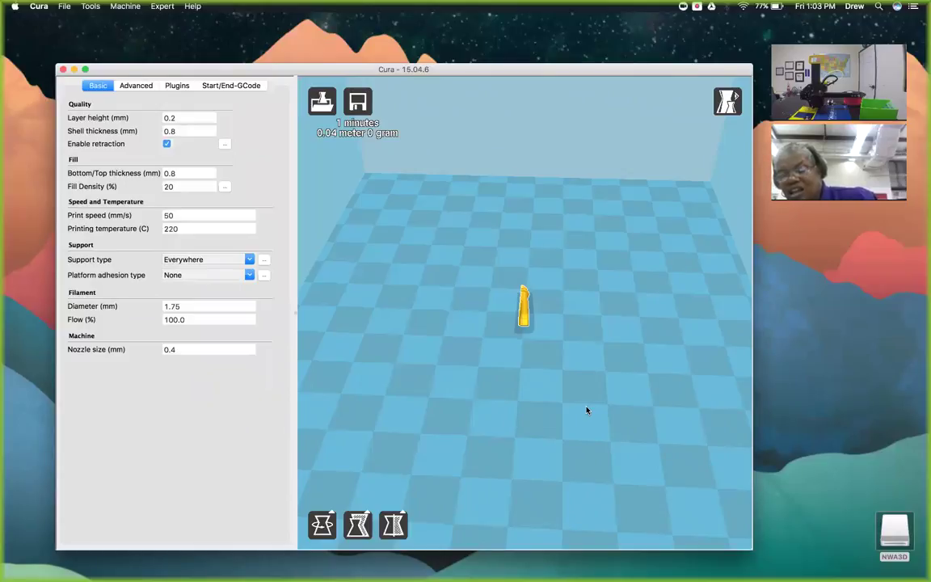
Step: Scale the fuel line model down freehand to about 1.5 × 8.3 × 2.3 mm
left_click(358, 525)
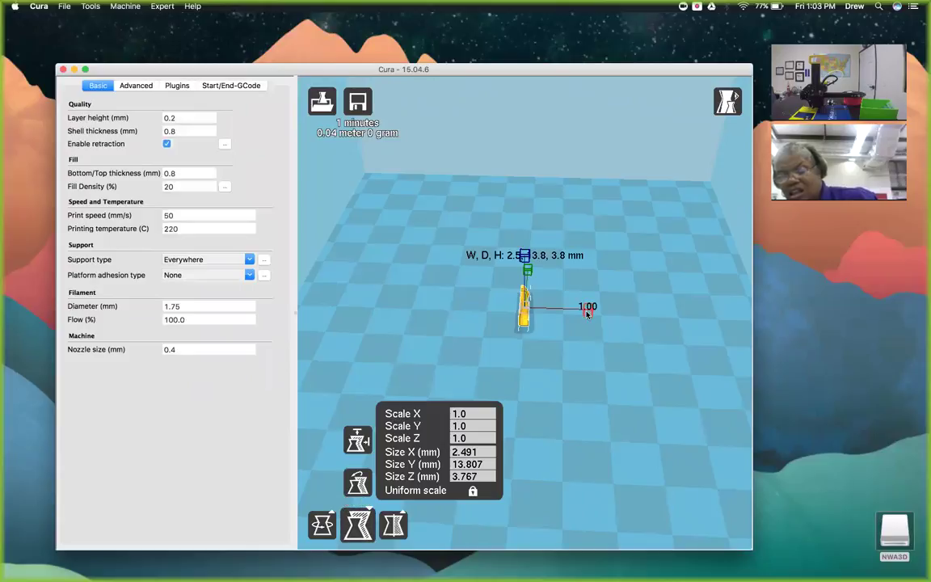
left_click_drag(546, 313, 519, 386)
scroll(518, 386, "up", 4)
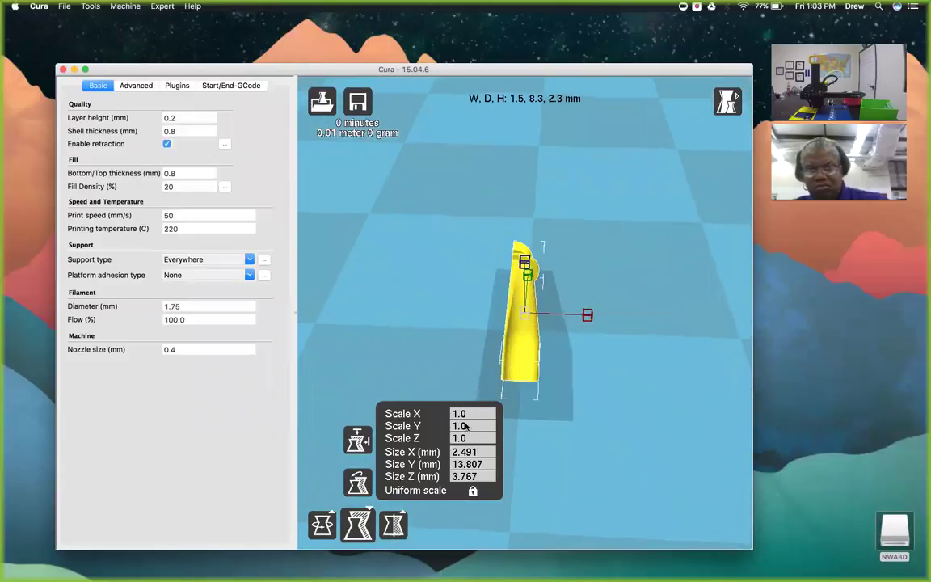
Step: Set the fuel line model's uniform scale to 0.5
left_click(473, 415)
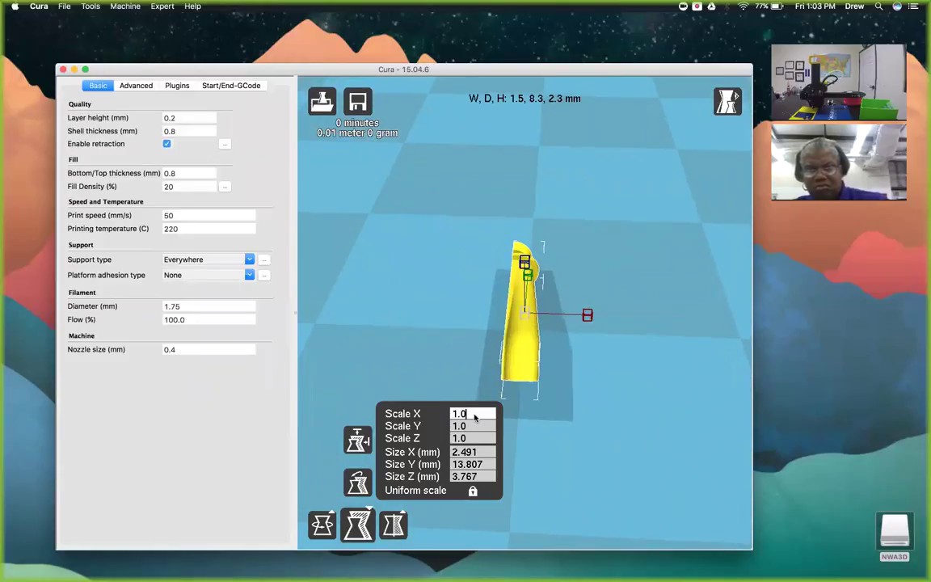
key("BackSpace")
key("BackSpace")
key("BackSpace")
type("0.")
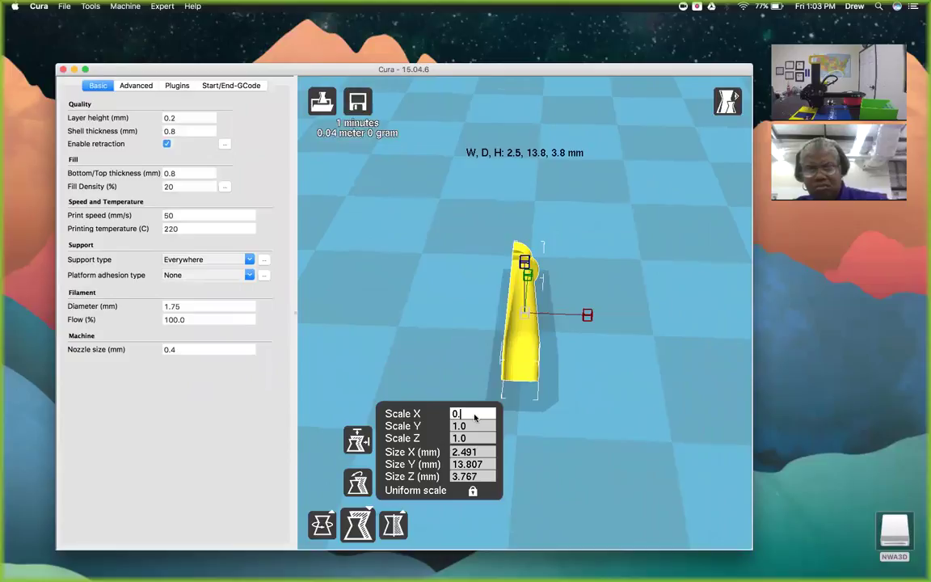
type("5")
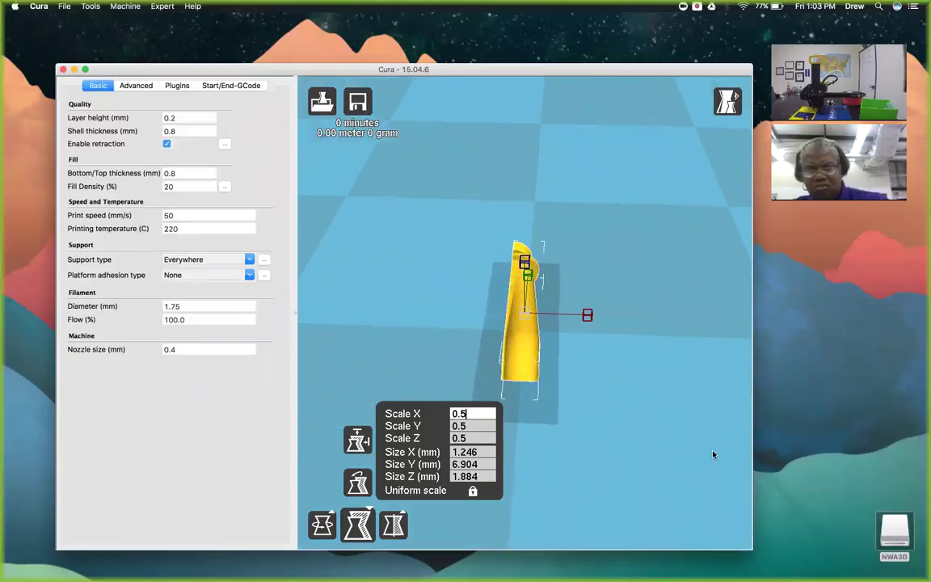
scroll(647, 421, "down", 1)
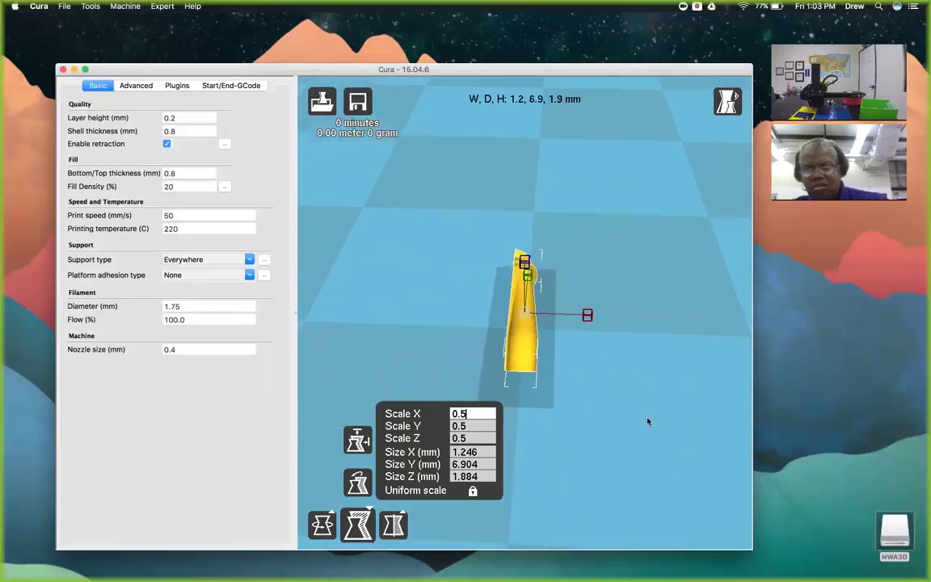
scroll(647, 420, "down", 1)
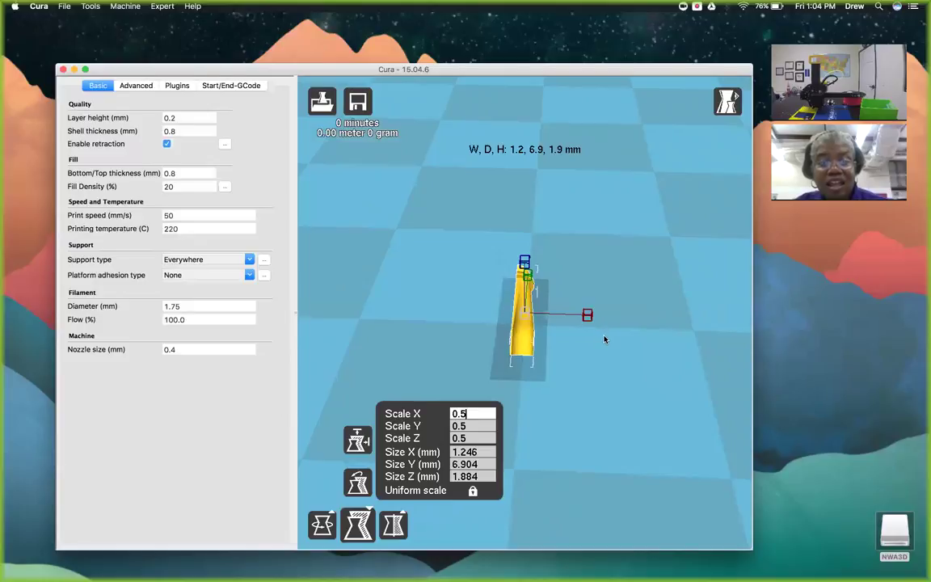
Step: Enlarge the fuel line model by setting its uniform scale to 5
mouse_move(588, 317)
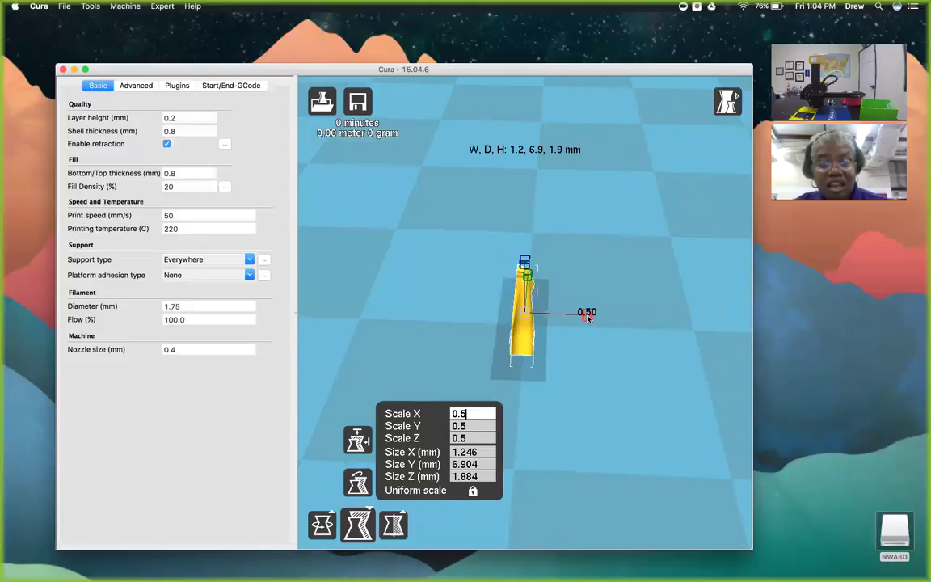
left_click_drag(525, 315, 554, 213)
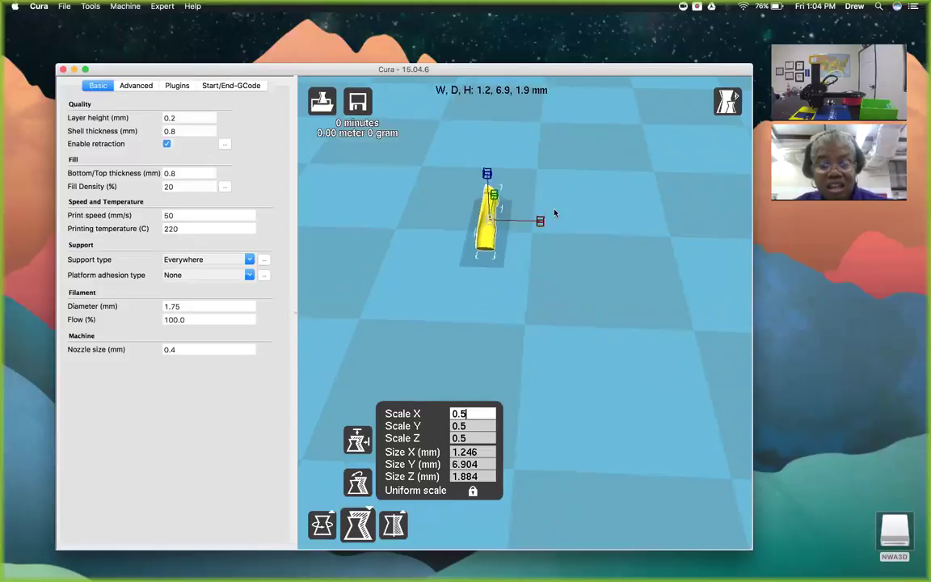
scroll(543, 266, "down", 5)
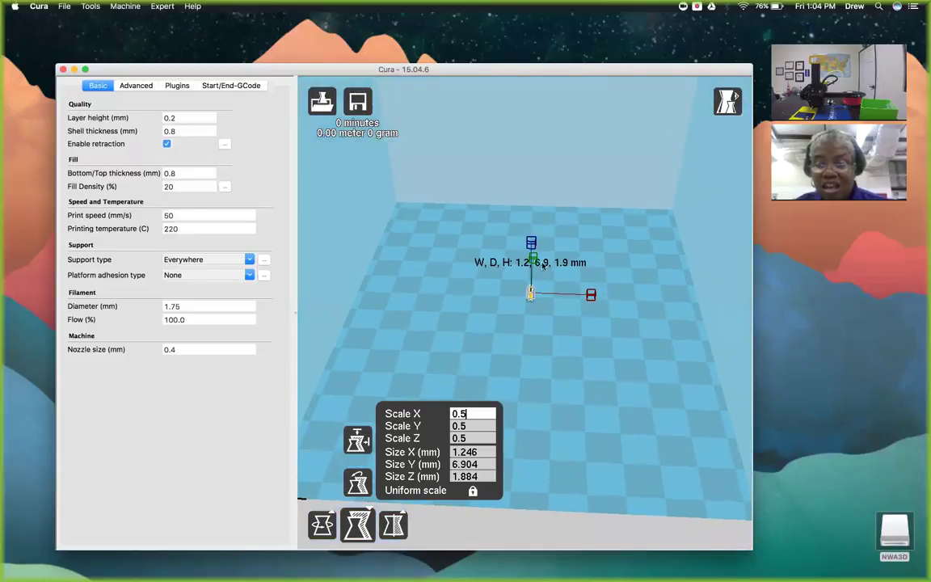
key("BackSpace")
key("BackSpace")
key("BackSpace")
scroll(465, 415, "up", 5)
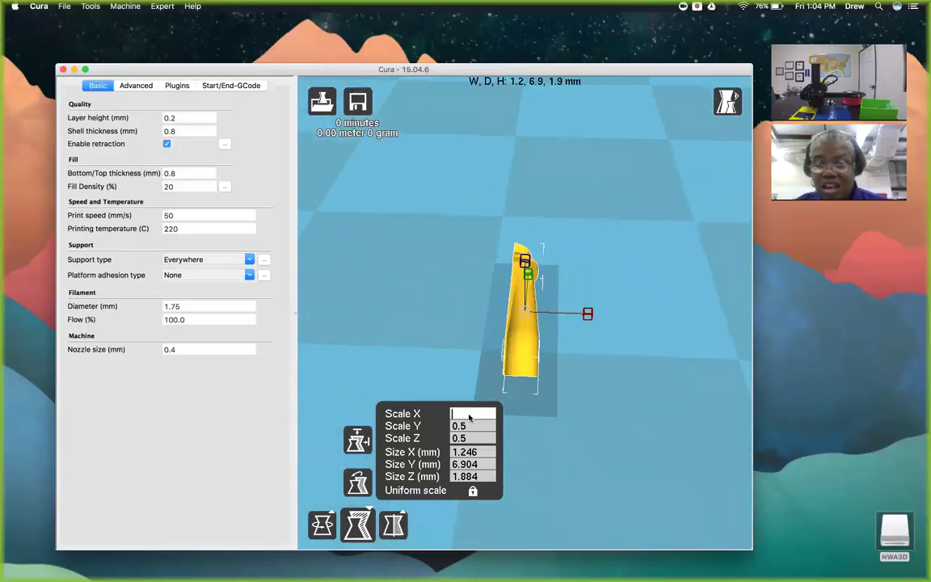
type("5")
scroll(472, 415, "down", 5)
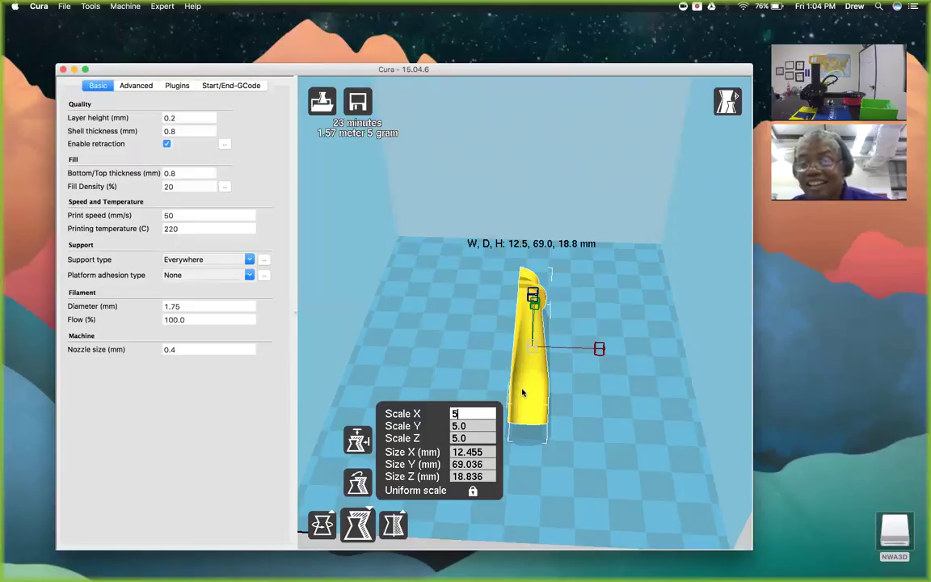
Step: Delete the fuel line model from the build platform
scroll(524, 390, "down", 2)
key("BackSpace")
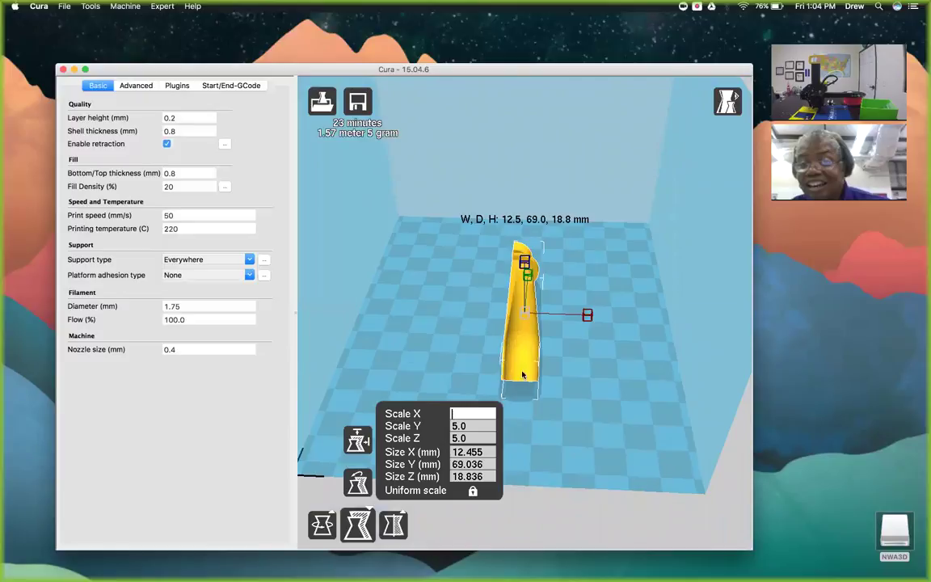
right_click(522, 361)
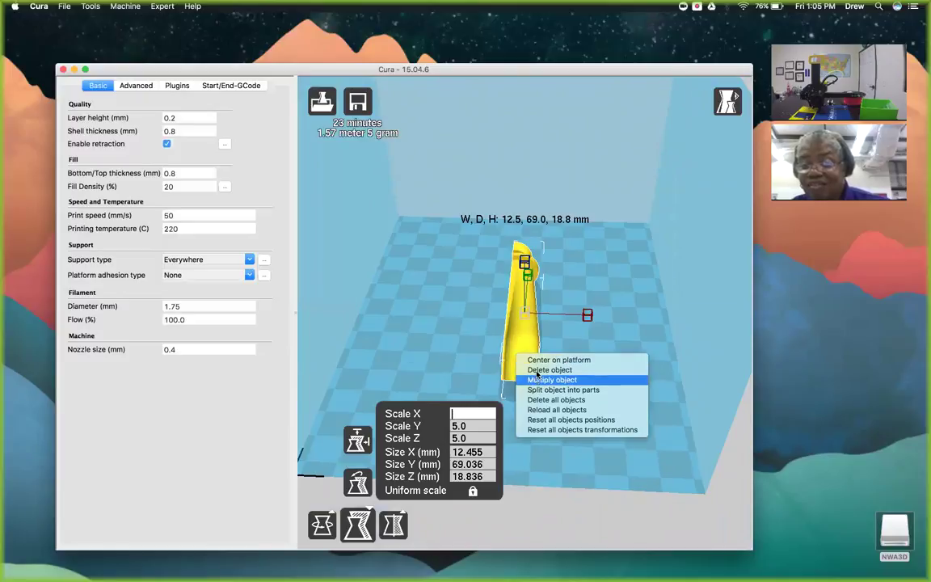
left_click(537, 370)
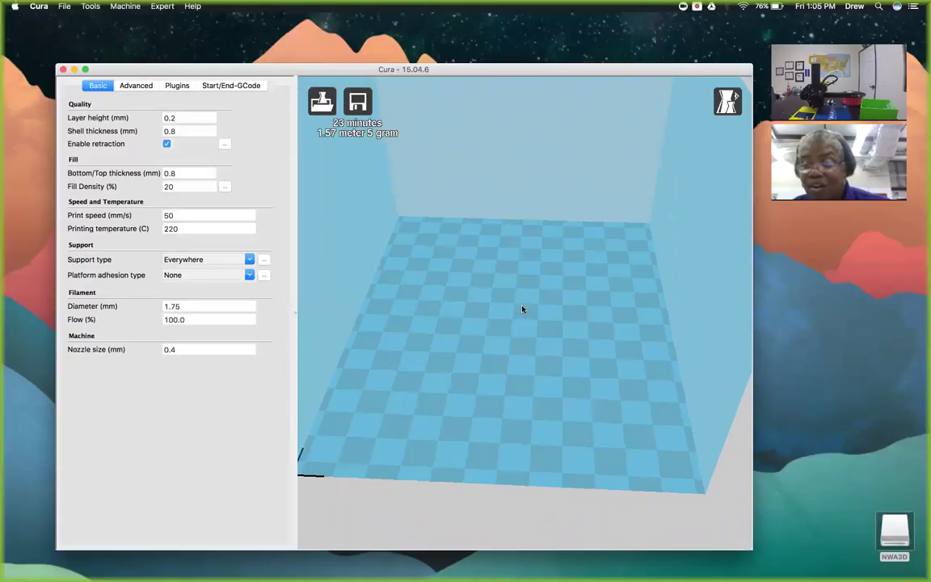
Step: Start loading another model and browse to Documents, SD CARDS, NWA3D A5, STL files, with the files shown as icons
left_click(321, 101)
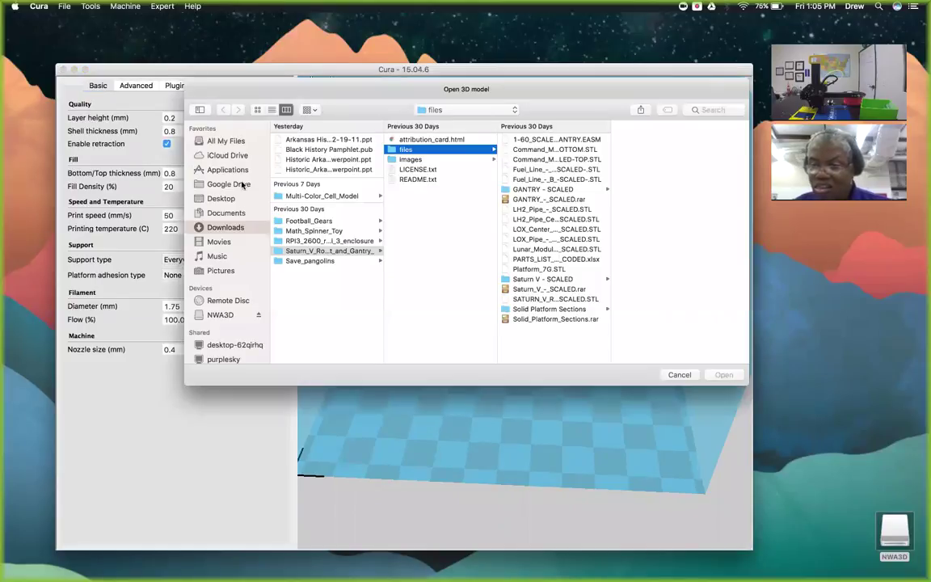
left_click(234, 213)
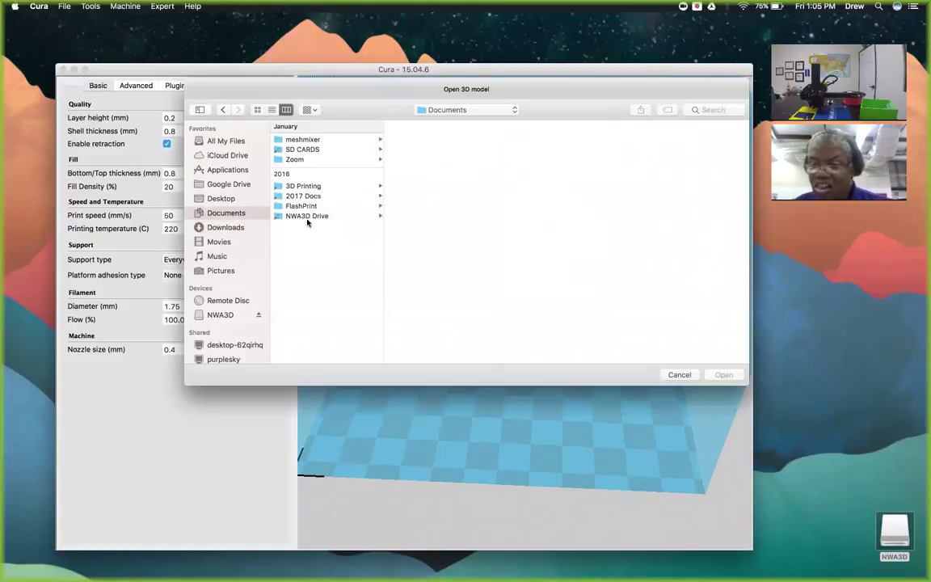
left_click(305, 153)
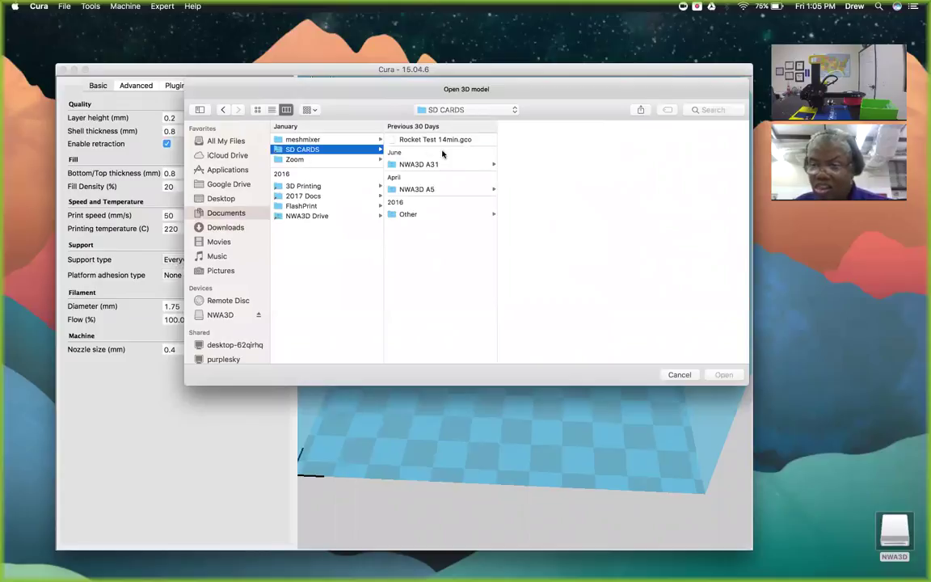
left_click(421, 189)
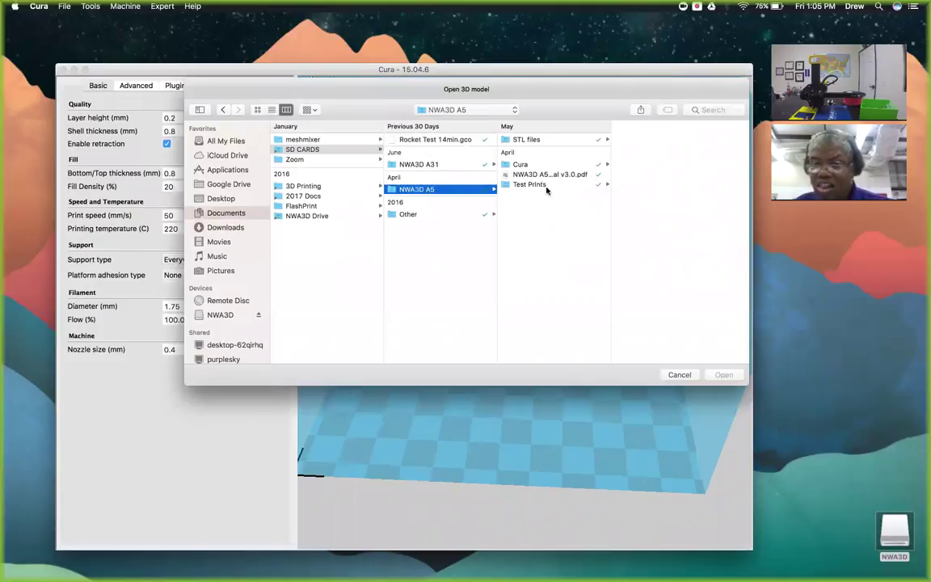
left_click(528, 141)
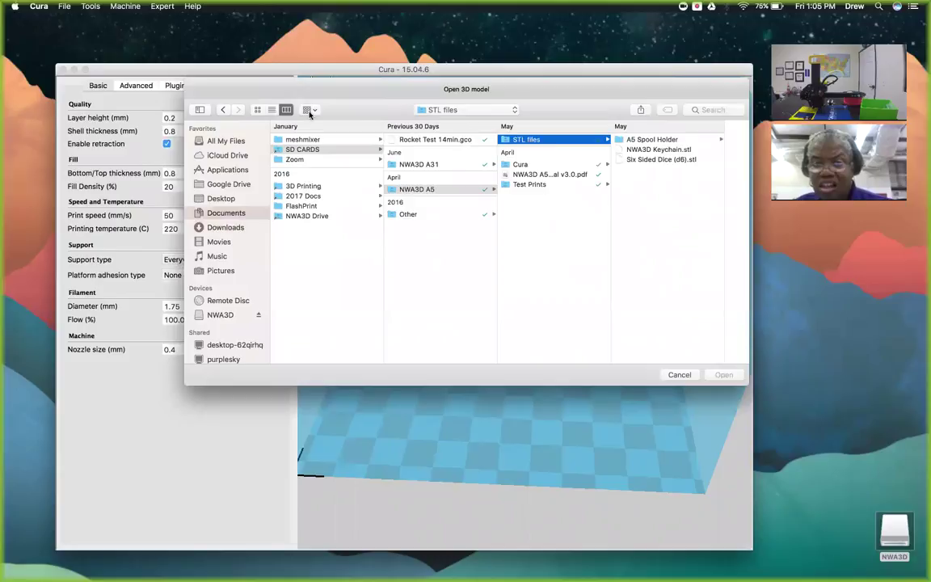
left_click(257, 109)
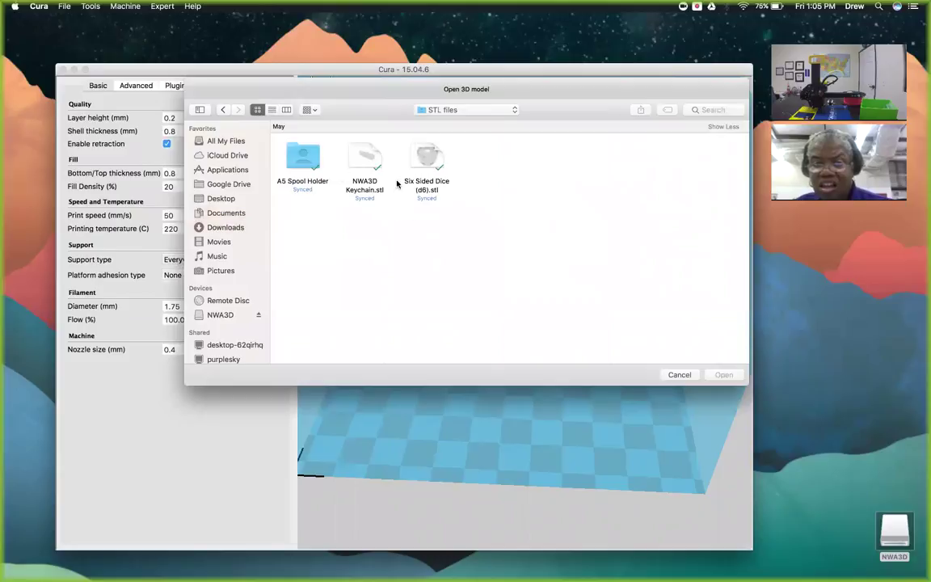
Step: Check the A5 Spool Holder folder, then return to STL files and load NWA3D Keychain.stl onto the build platform
double_click(307, 159)
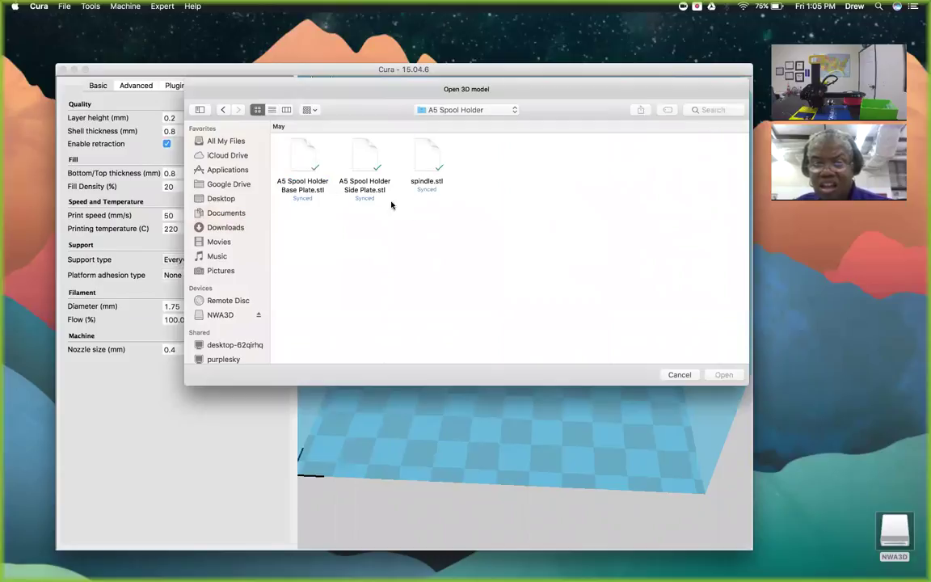
left_click(314, 189)
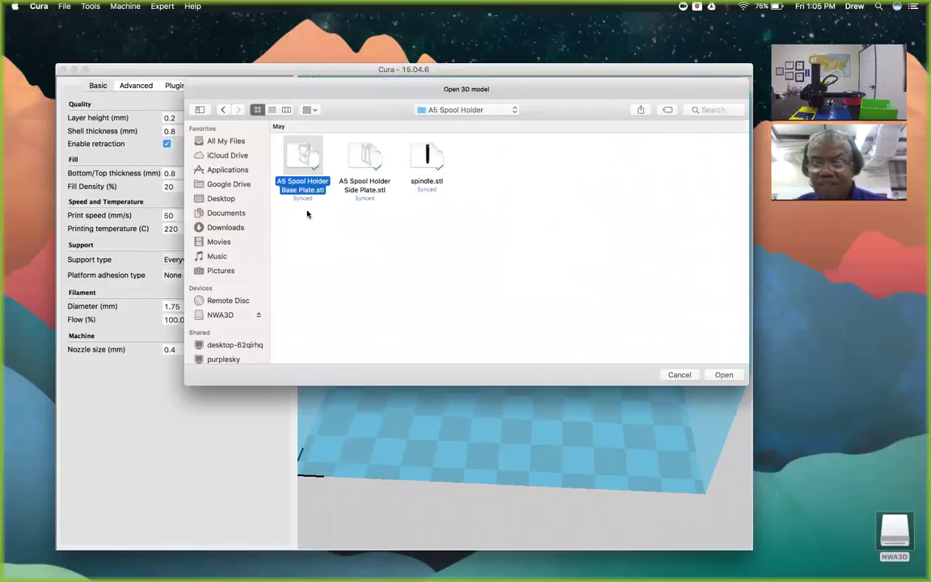
left_click(224, 112)
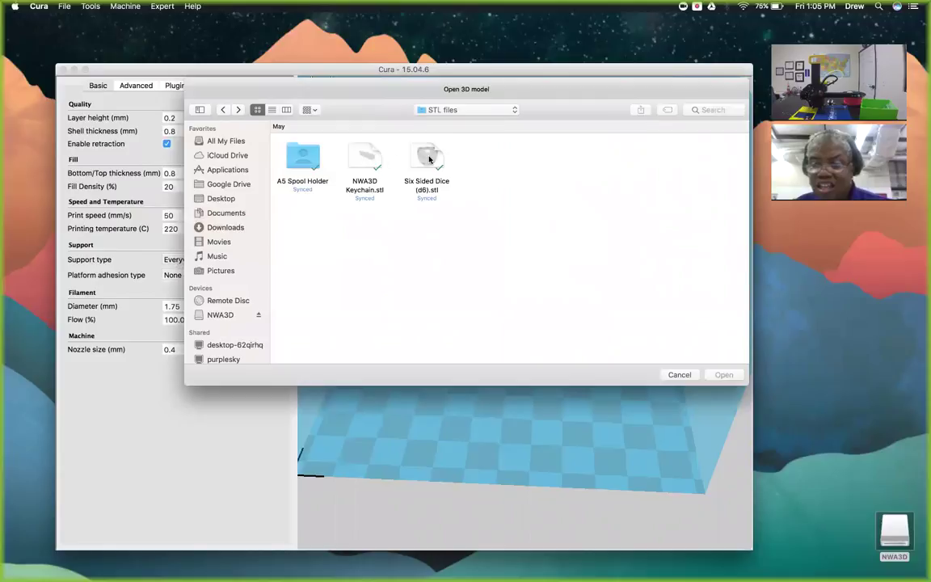
left_click(359, 157)
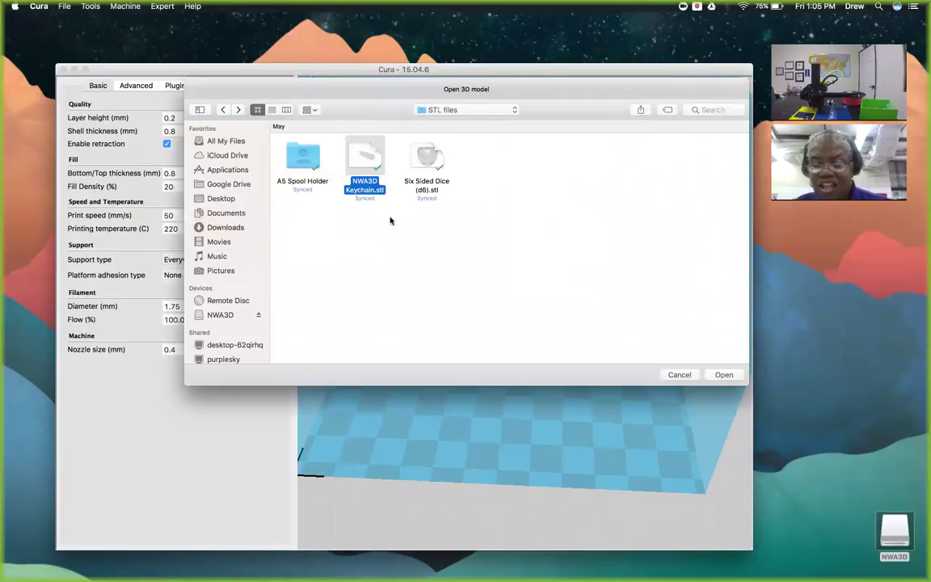
left_click(723, 375)
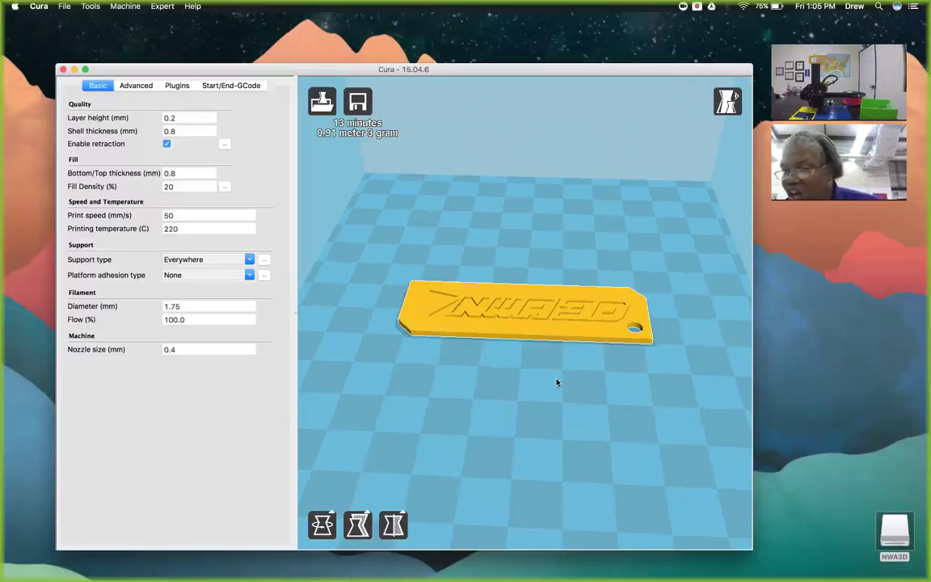
Step: Rotate the keychain model about a quarter turn on the build platform and lay it flat
left_click(474, 291)
mouse_move(497, 327)
left_mouse_down()
mouse_move(507, 229)
mouse_move(508, 344)
left_mouse_up()
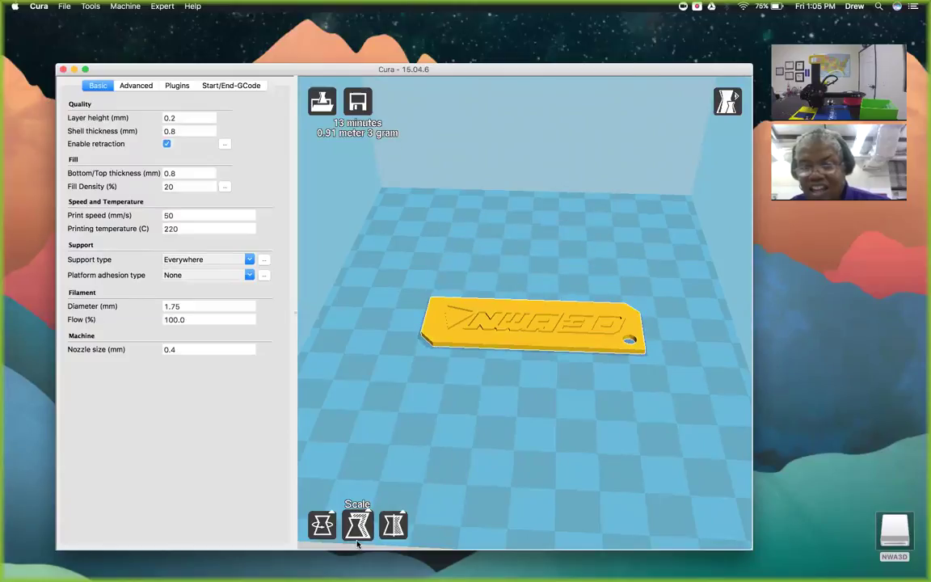
left_click(358, 524)
left_click(322, 524)
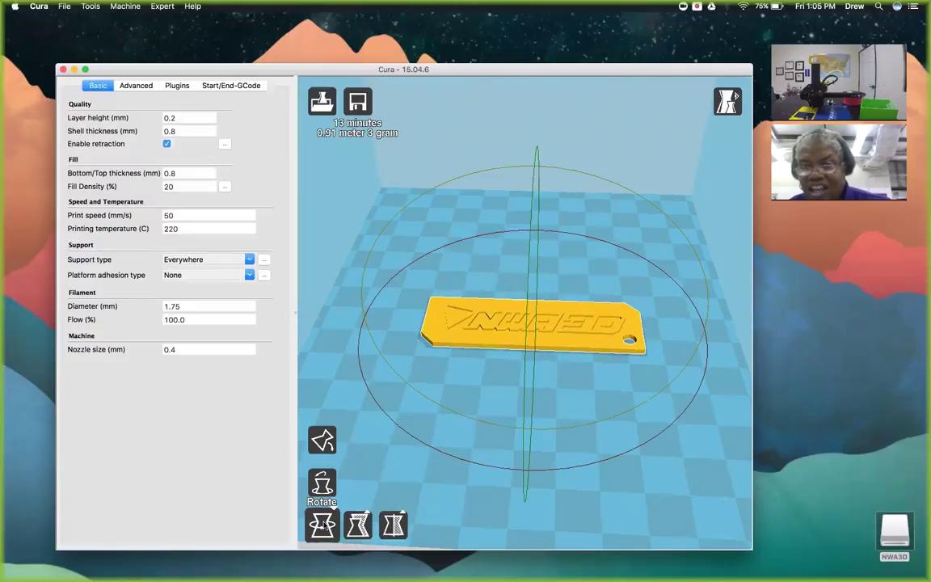
left_click_drag(634, 449, 619, 400)
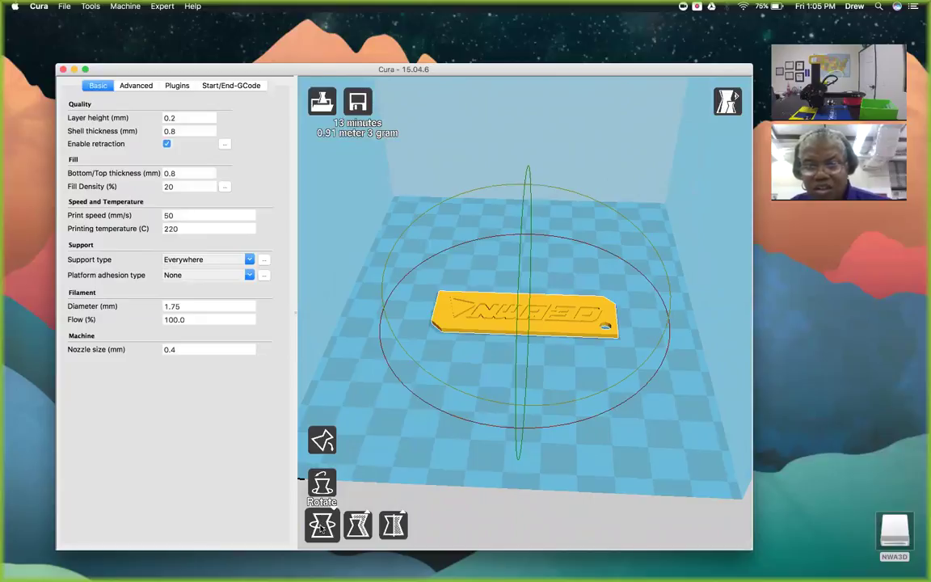
left_click(321, 526)
left_click(321, 526)
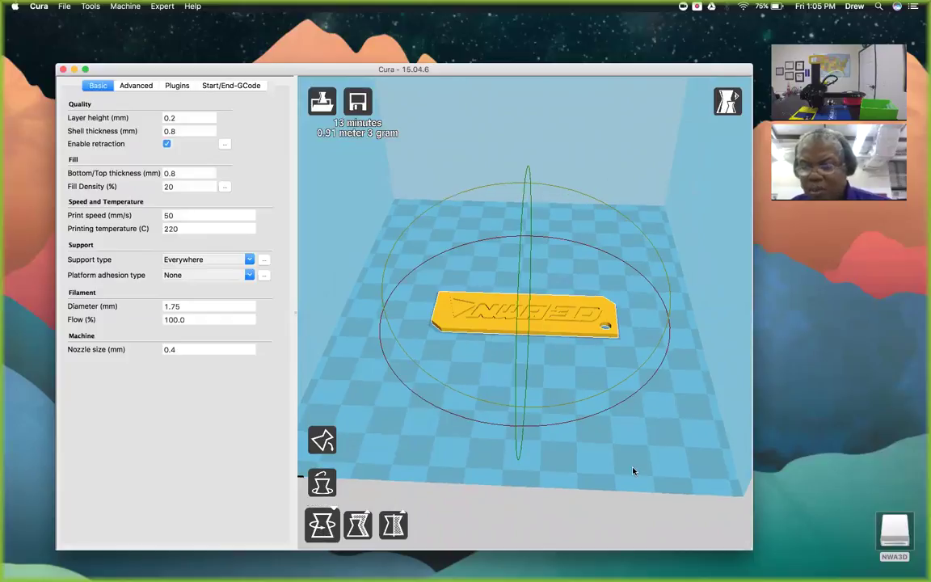
left_click_drag(610, 212, 644, 277)
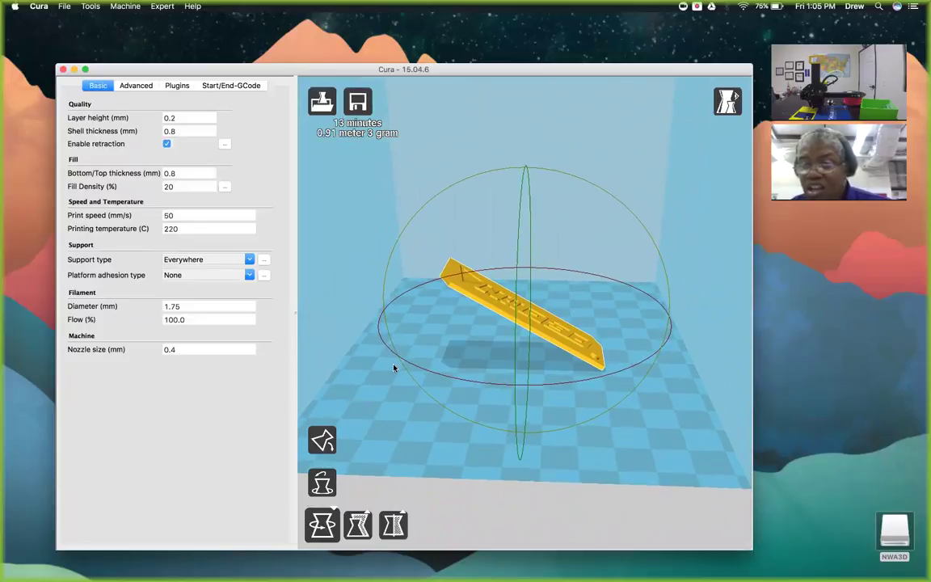
left_click(322, 440)
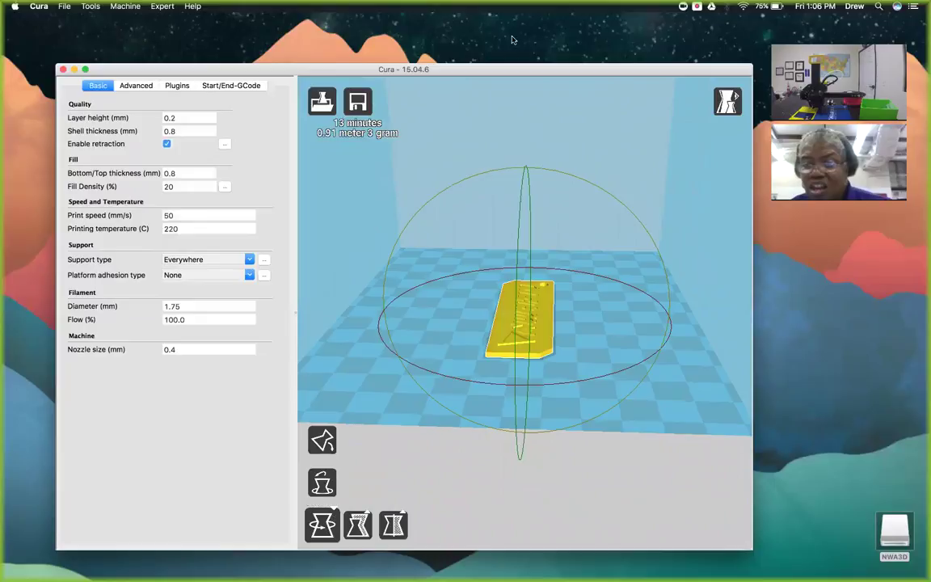
left_click_drag(440, 193, 380, 210)
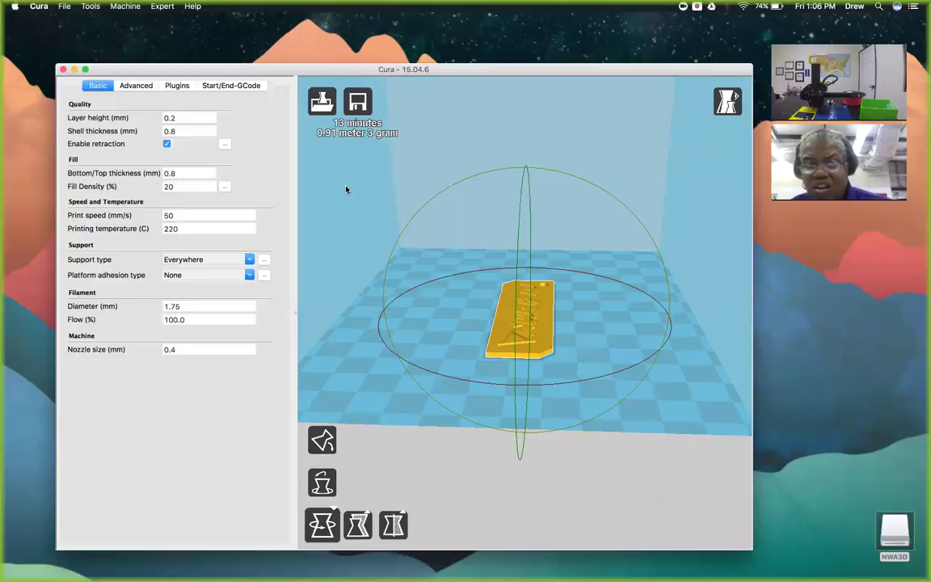
scroll(345, 190, "up", 3)
scroll(347, 196, "up", 2)
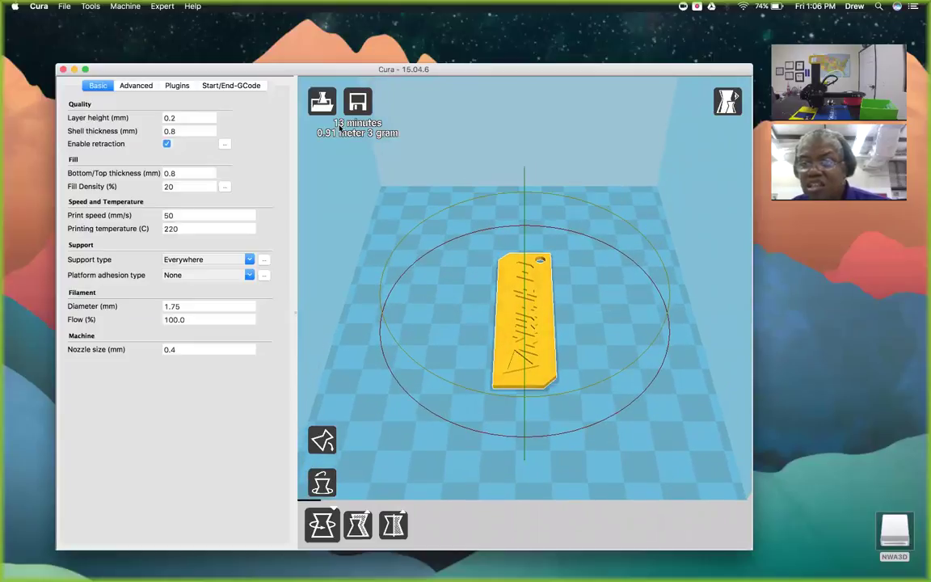
Step: Enlarge the keychain uniformly to a scale of 1.3, about 26 × 83.2 × 2.9 mm
left_click(524, 323)
left_click(358, 525)
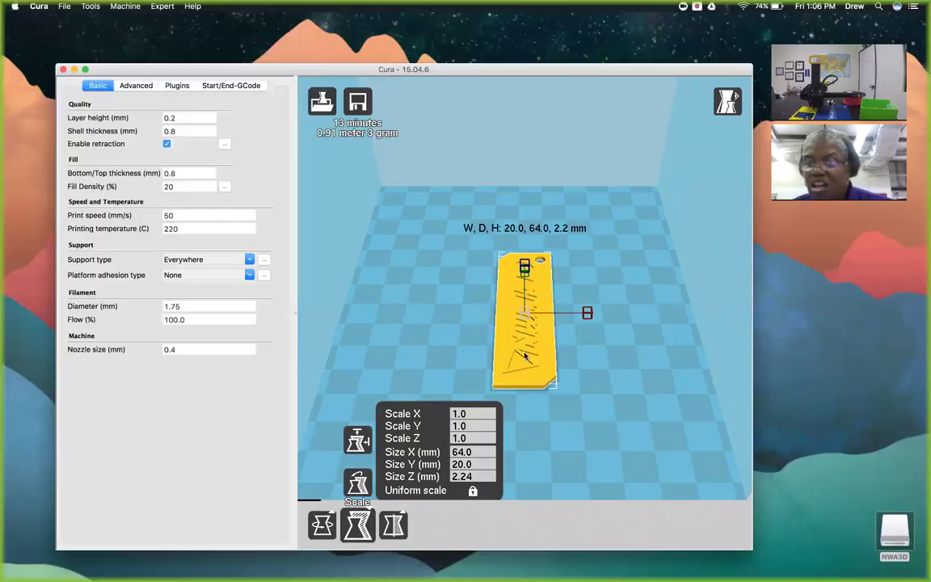
left_click_drag(525, 264, 524, 279)
right_click_drag(421, 243, 326, 142)
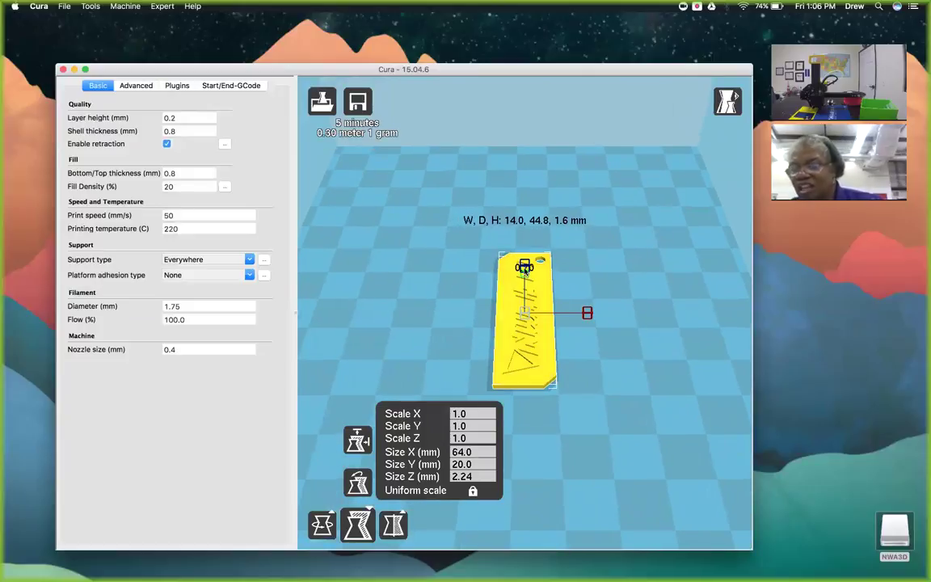
left_click_drag(524, 267, 525, 231)
scroll(492, 304, "down", 3)
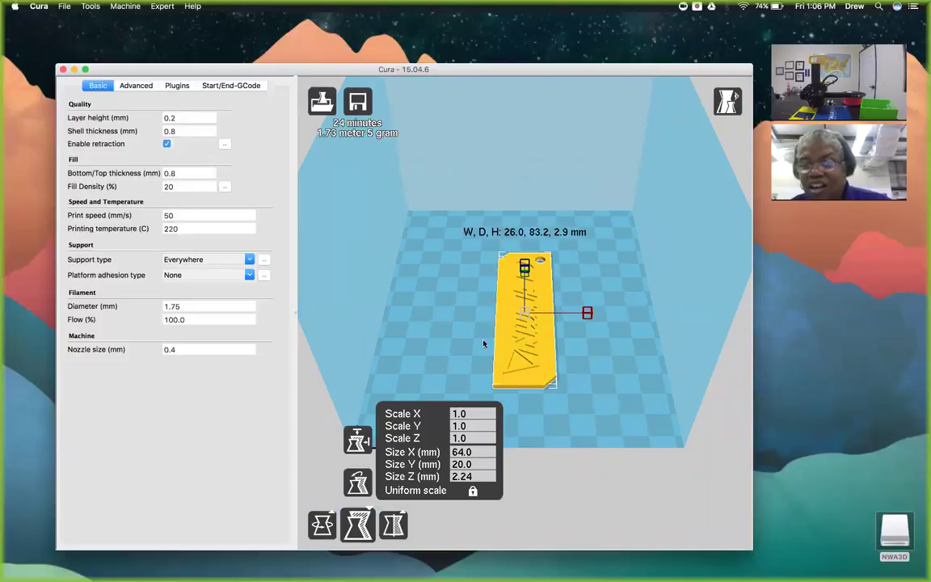
Step: Load Six Sided Dice (d6).stl onto the build platform and move the keychain slightly farther away from the die
left_click(324, 107)
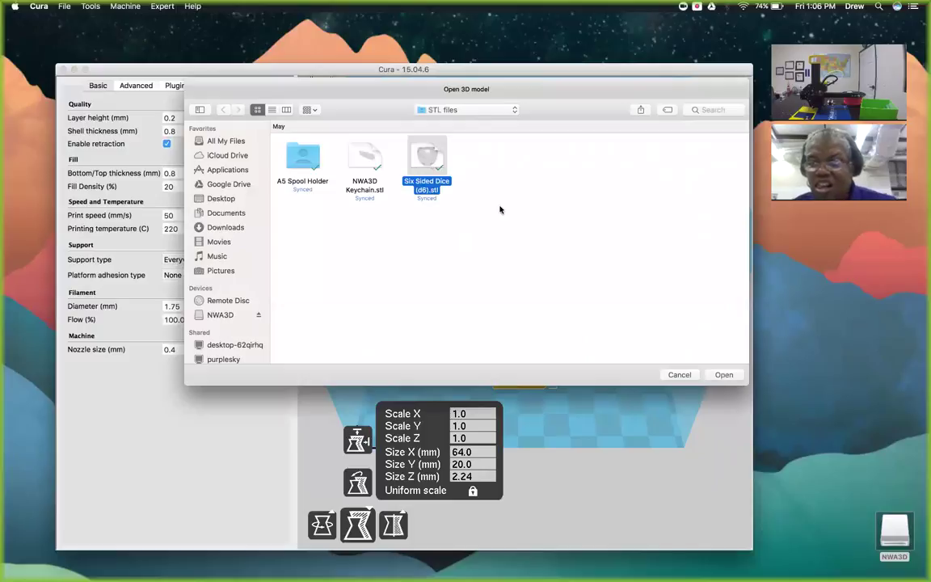
left_click(724, 375)
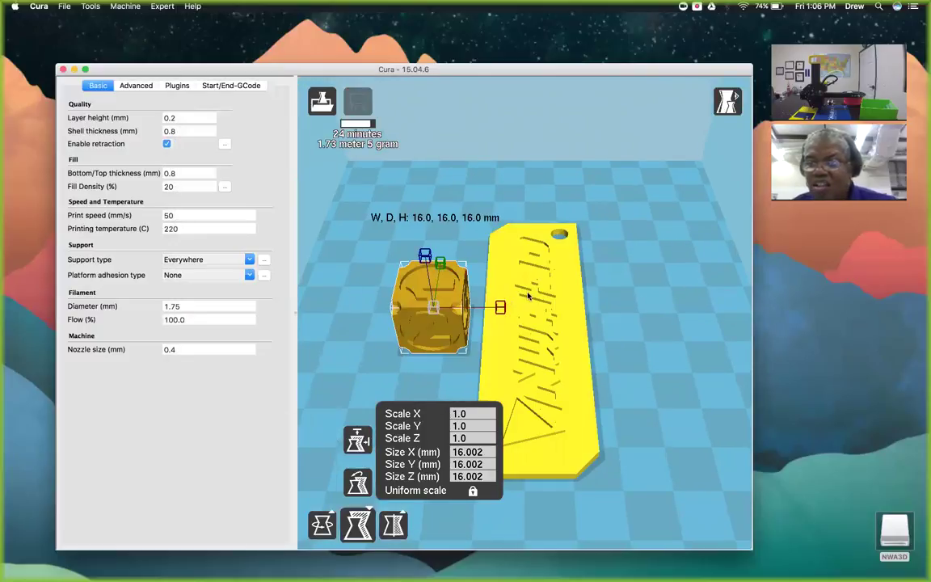
mouse_move(553, 298)
left_mouse_down()
mouse_move(556, 190)
mouse_move(567, 284)
left_mouse_up()
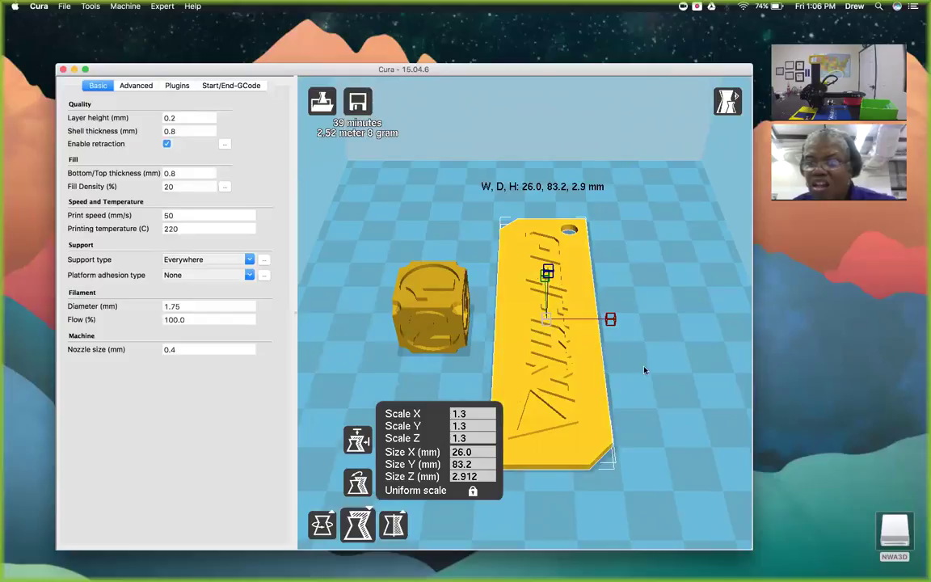
left_click_drag(482, 69, 482, 63)
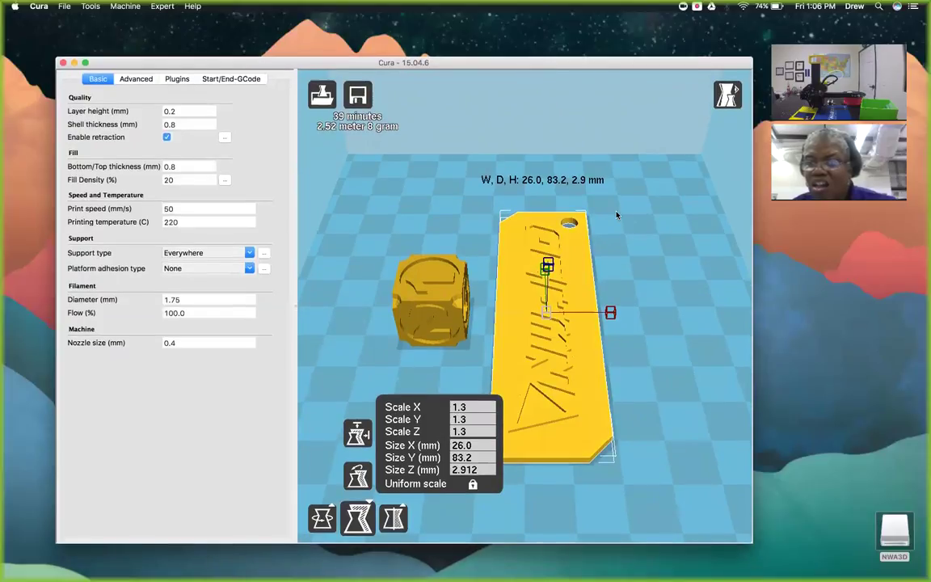
right_click(360, 98)
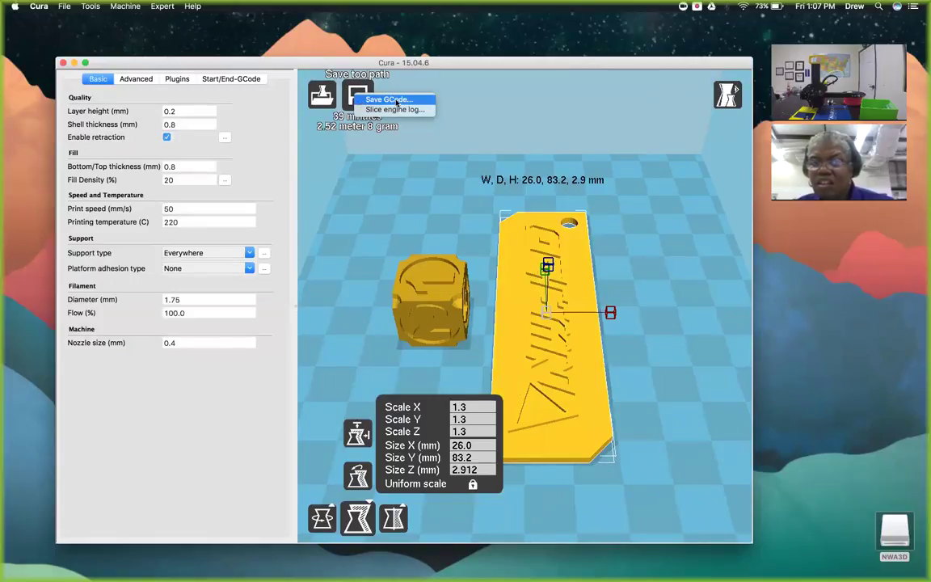
left_click(394, 100)
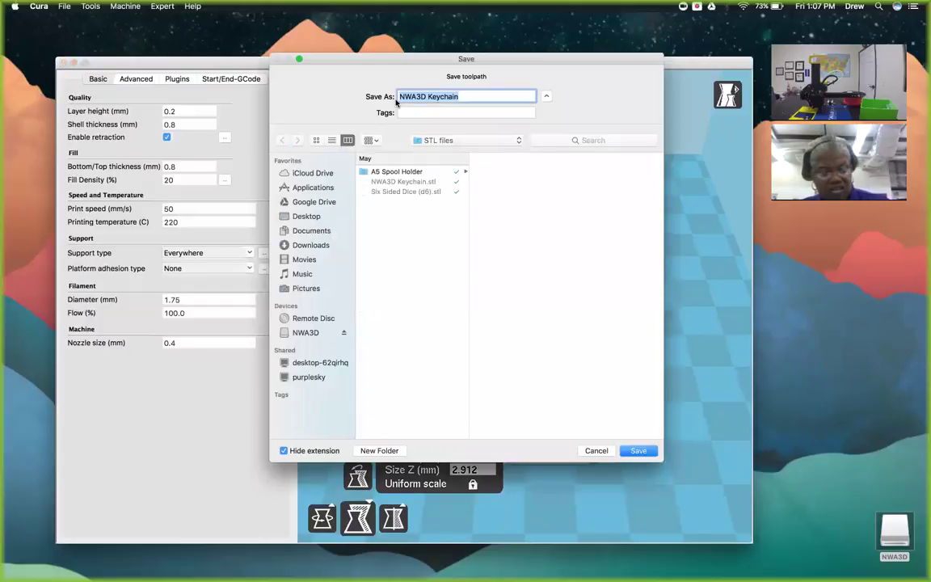
key("Right")
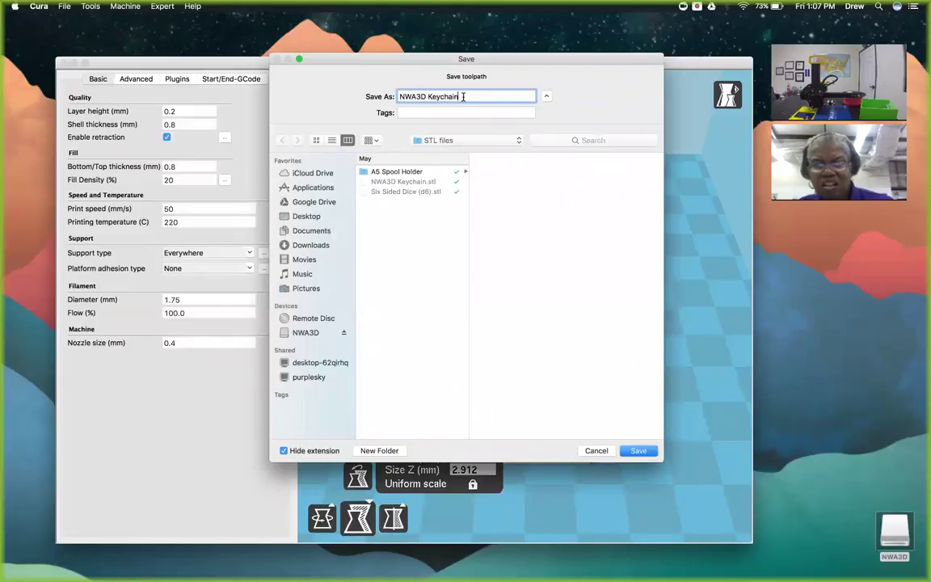
type("and Die")
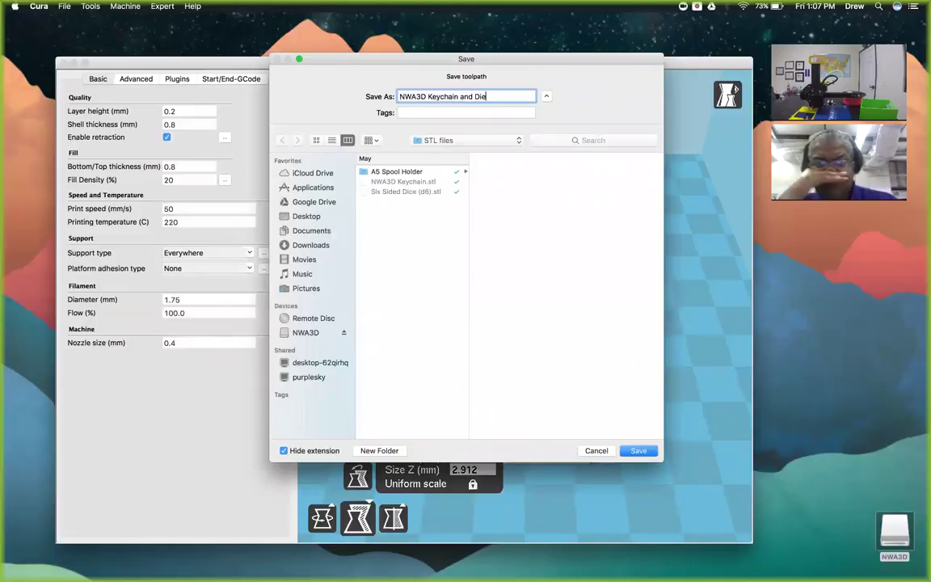
left_click(305, 333)
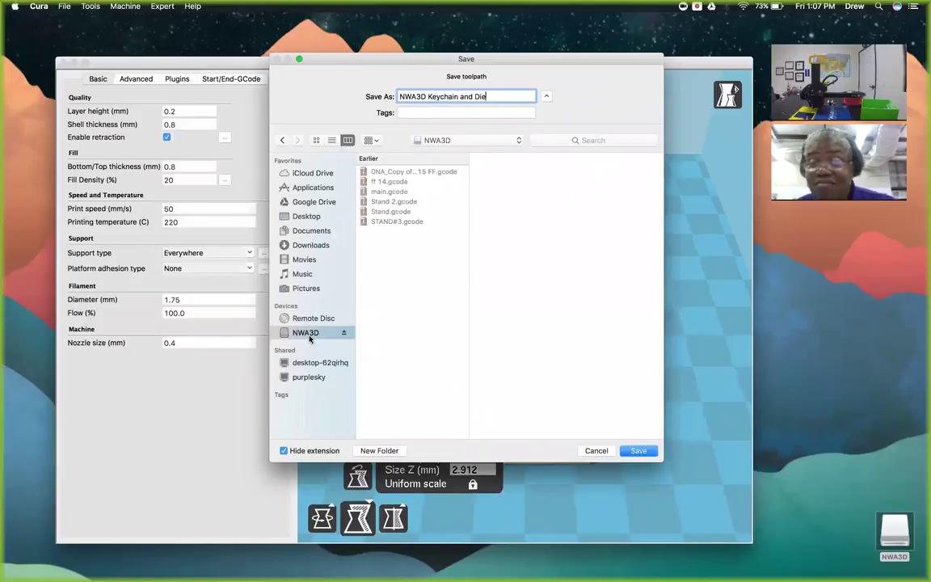
left_click(595, 451)
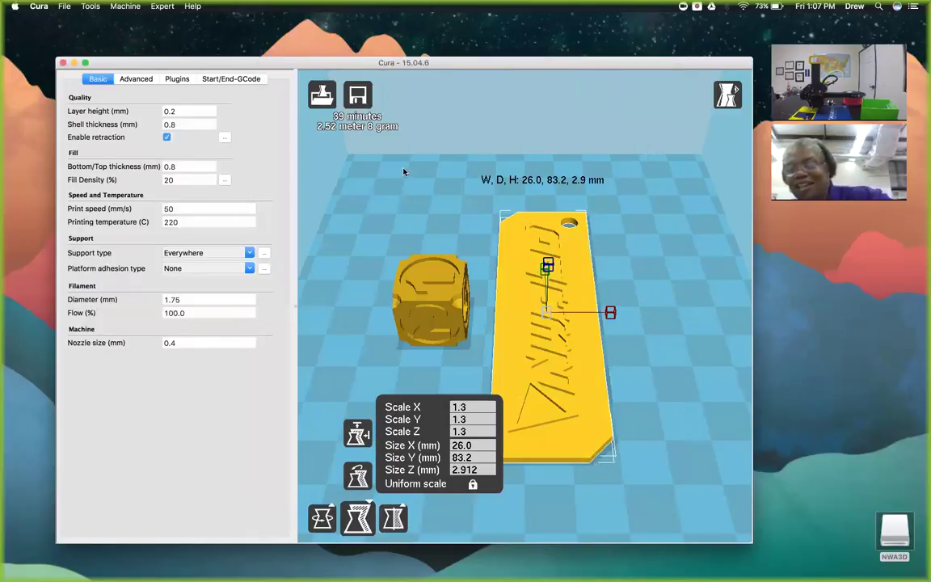
Step: Deselect the keychain, save the toolpath as NWA3D Keychain on the NWA3D drive, and eject that drive
left_click(405, 166)
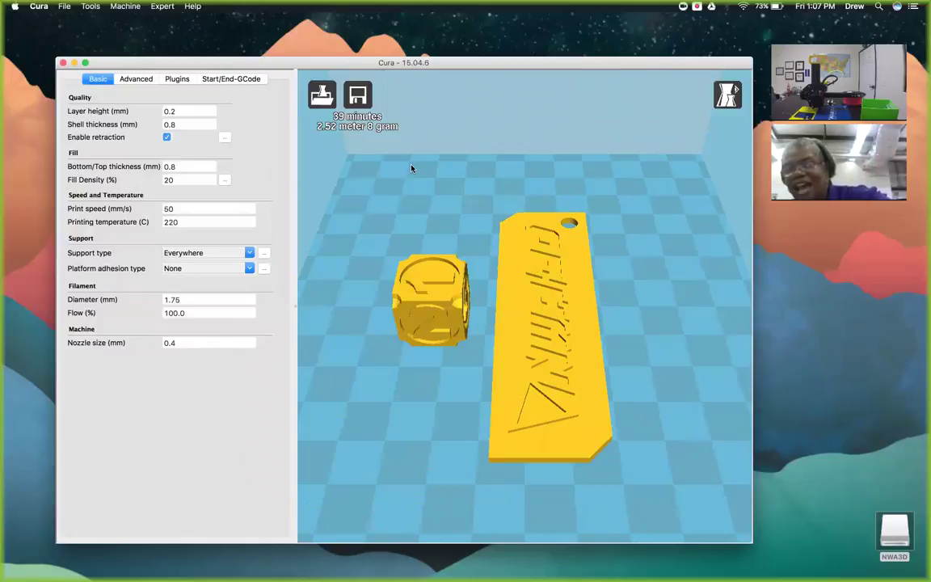
left_click(358, 97)
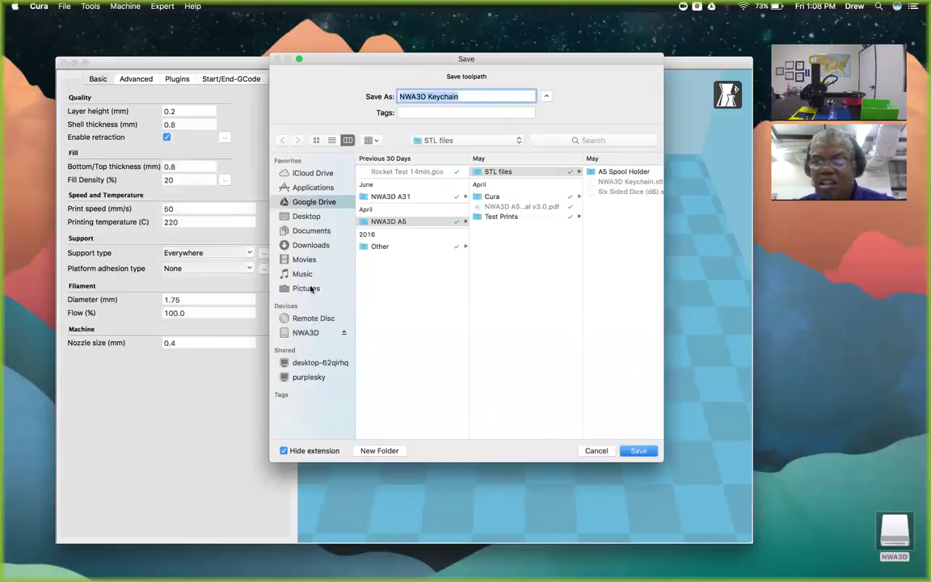
left_click(308, 245)
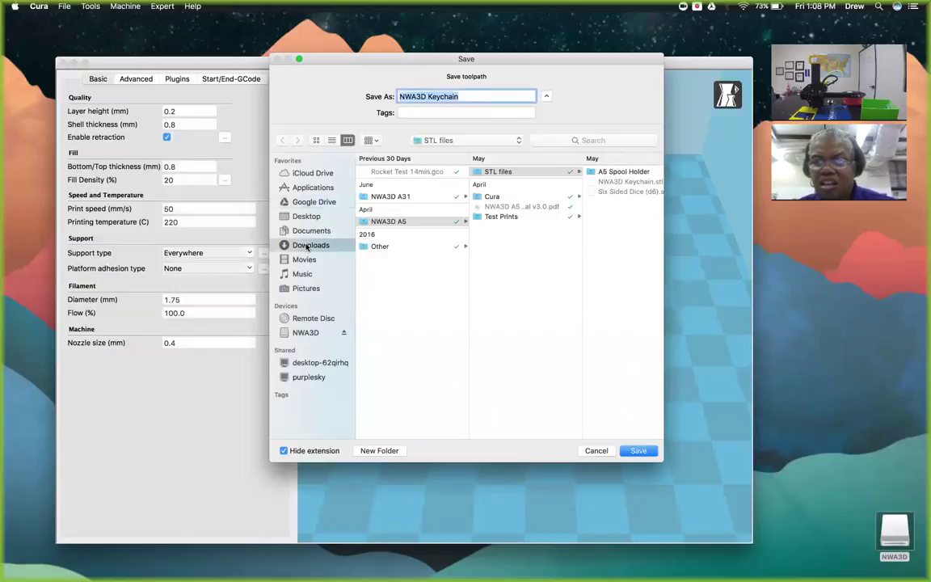
left_click(308, 332)
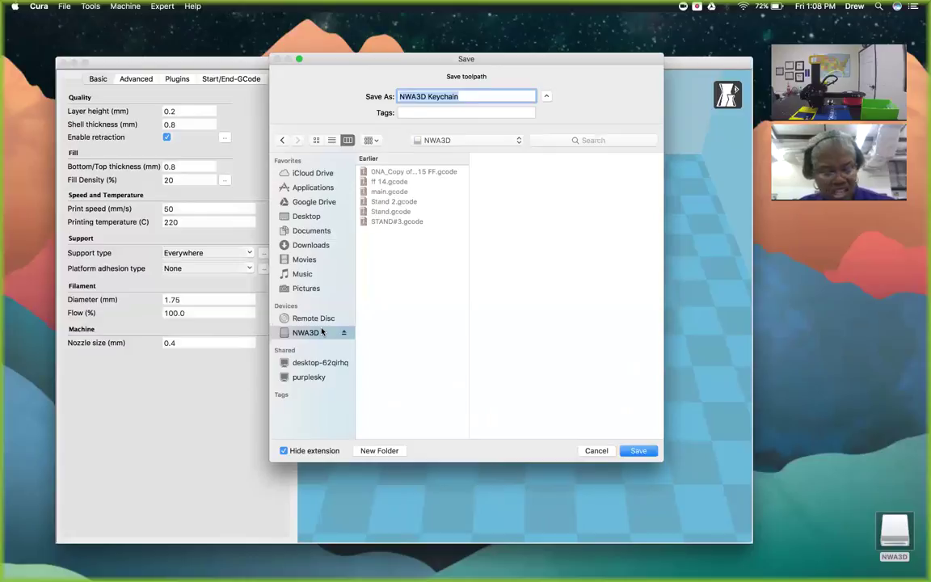
left_click(635, 451)
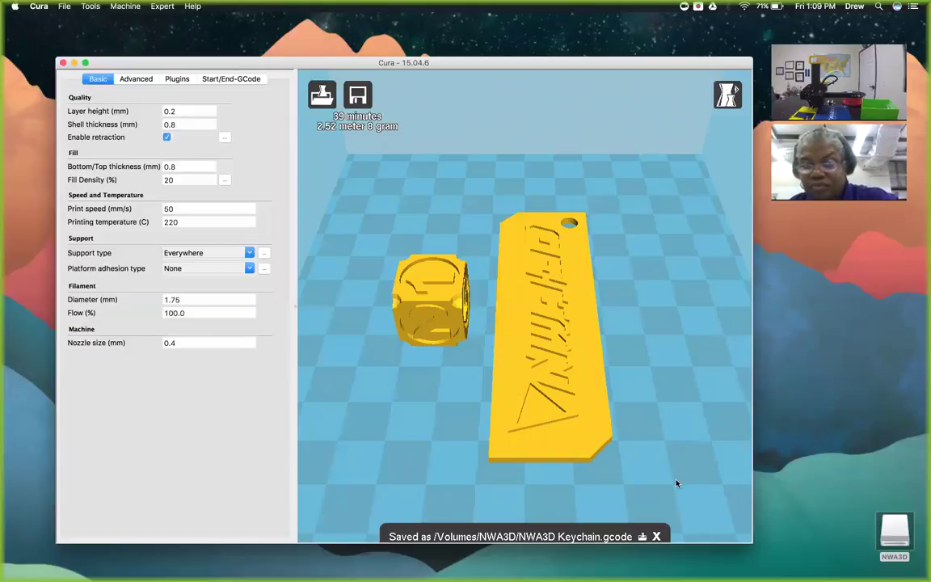
right_click(894, 530)
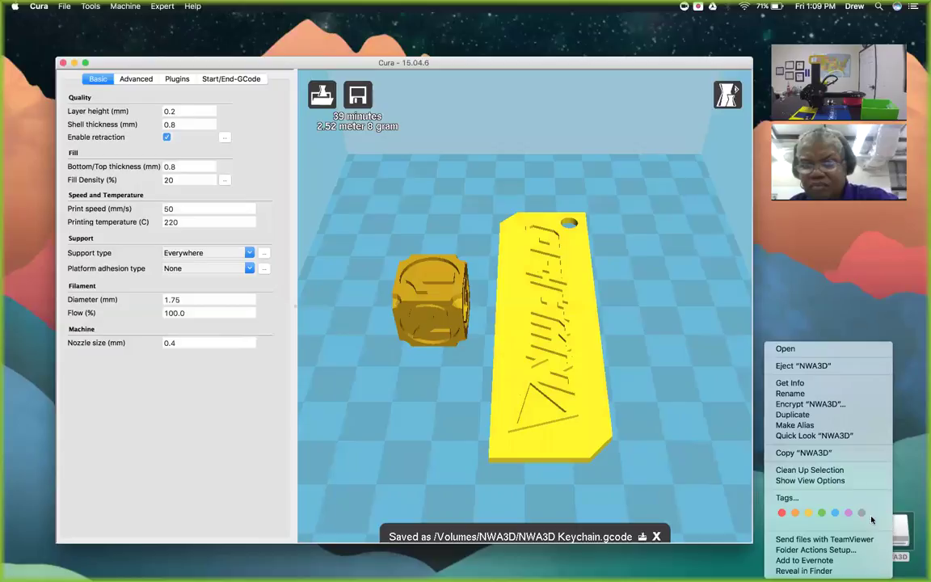
left_click(837, 368)
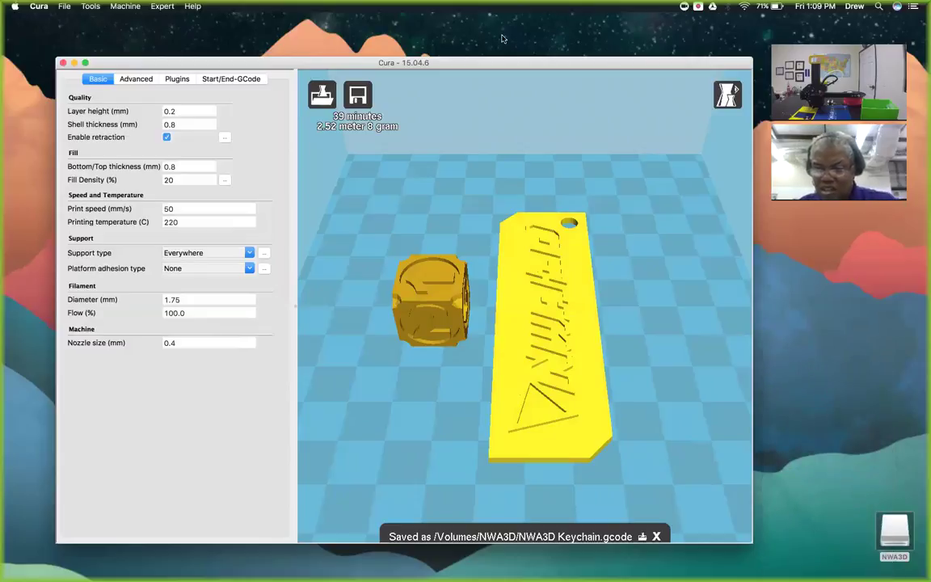